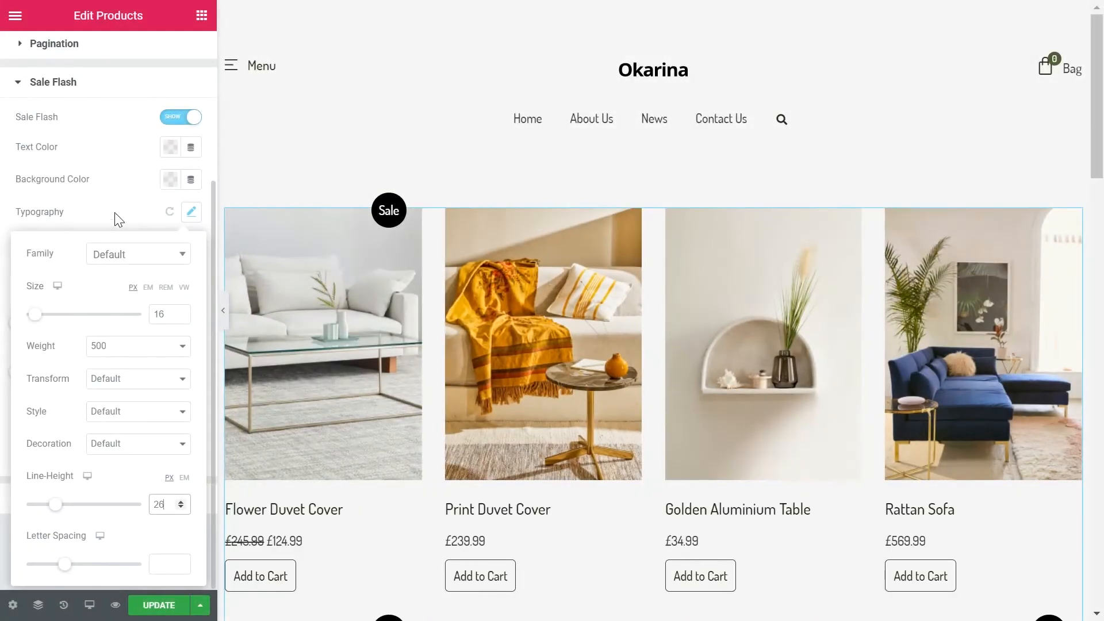
# Step: Give the sale flash a border radius of 0, 50 px width, 27 px height and left position
pyautogui.click(115, 214)
pyautogui.click(34, 268)
pyautogui.write('0')
pyautogui.click(169, 399)
pyautogui.write('50')
pyautogui.click(171, 448)
pyautogui.write('25')
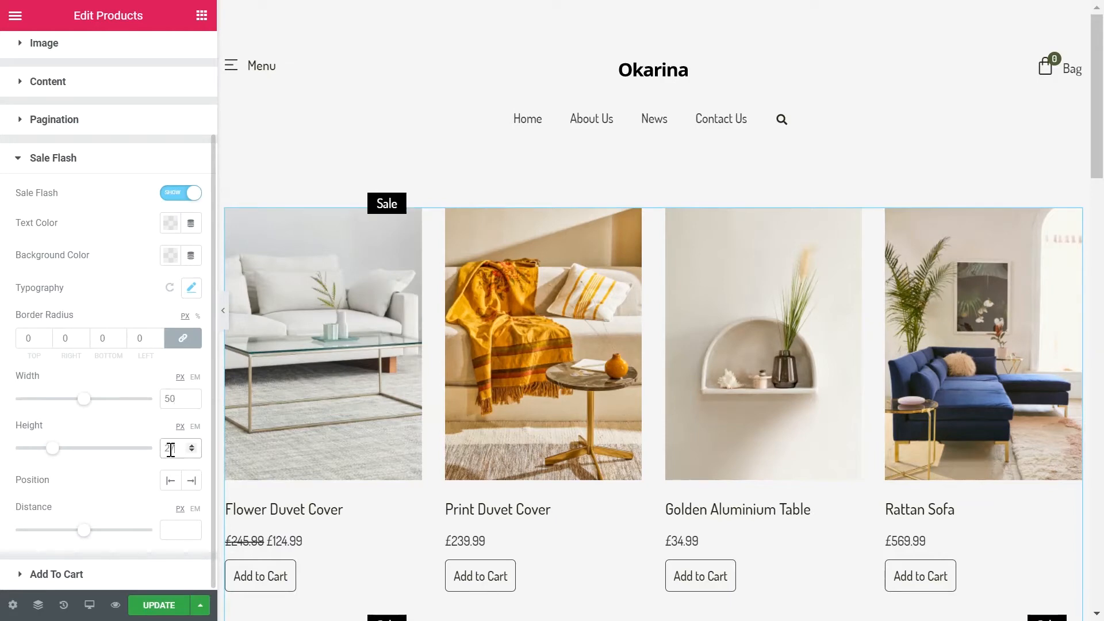
pyautogui.click(170, 481)
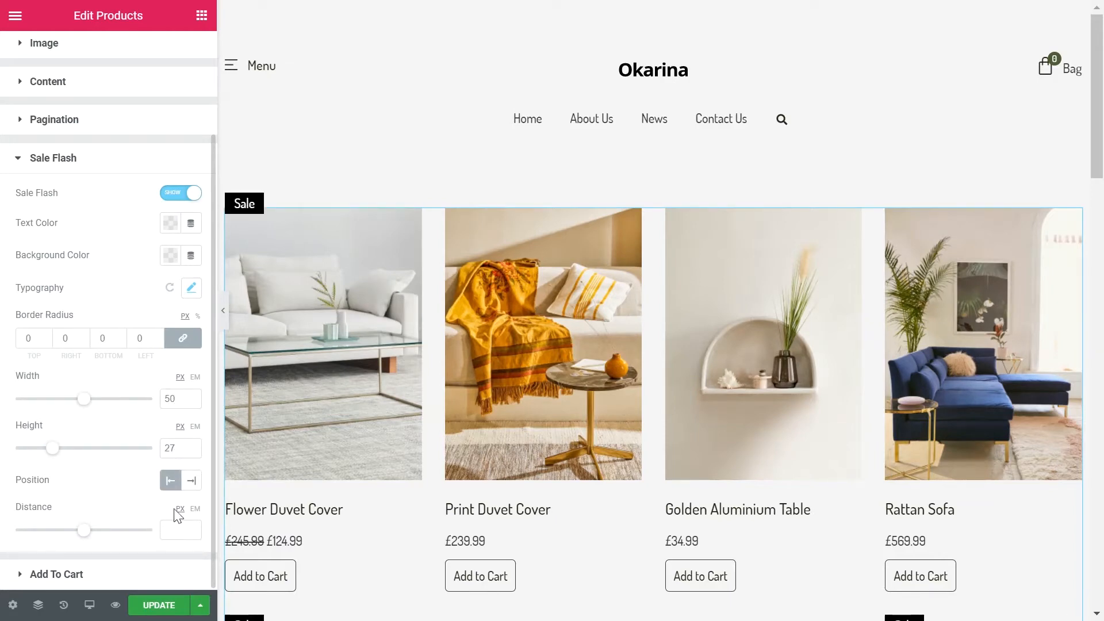
pyautogui.click(128, 574)
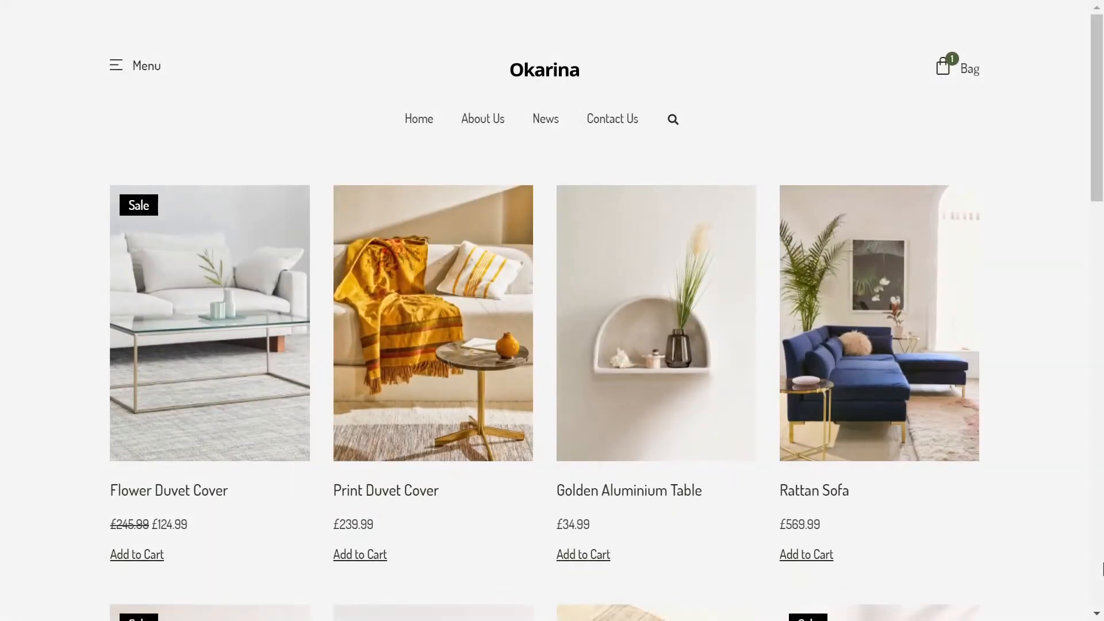
# Step: Look over the finished shop page's product grid and pagination, and the WooCommerce product list
pyautogui.scroll(-10, 1103, 570)
pyautogui.scroll(-10, 1102, 569)
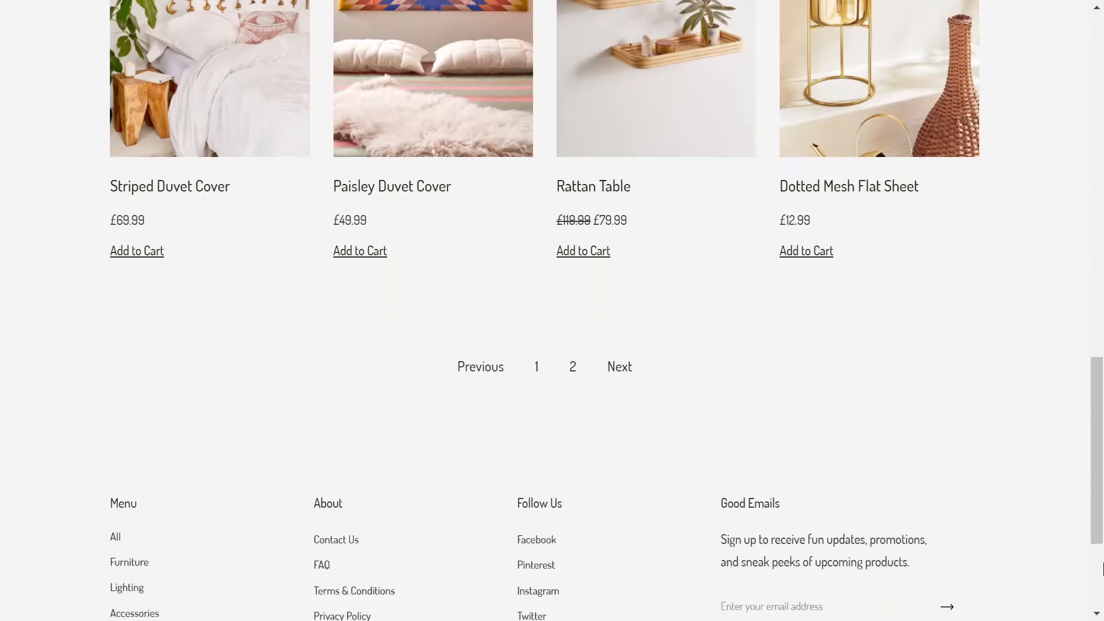
pyautogui.scroll(-4, 1102, 569)
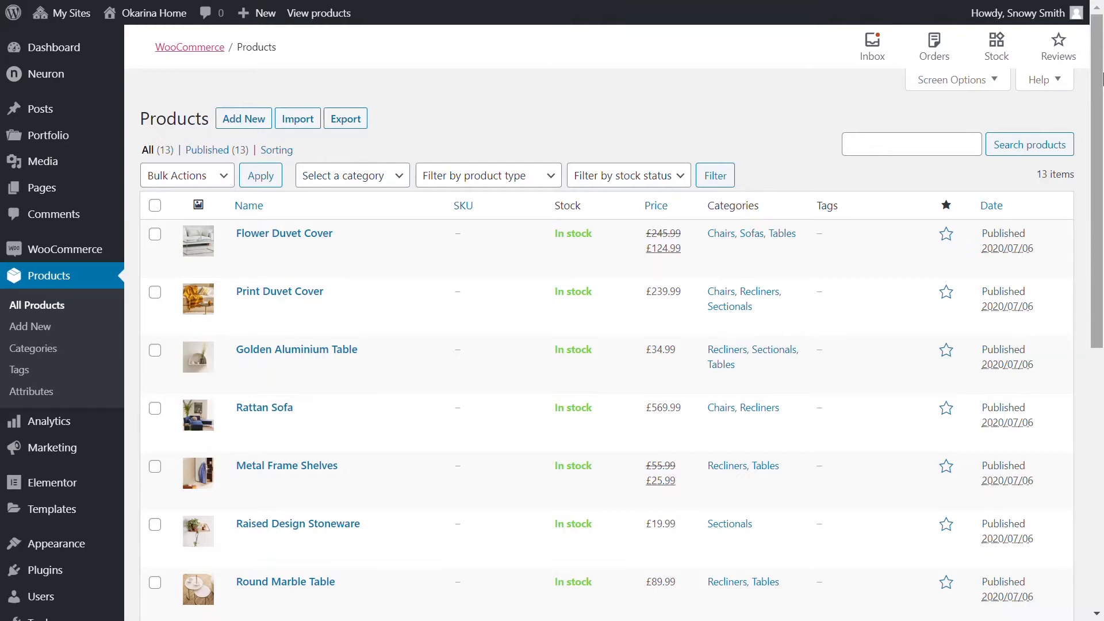
pyautogui.scroll(-2, 58, 280)
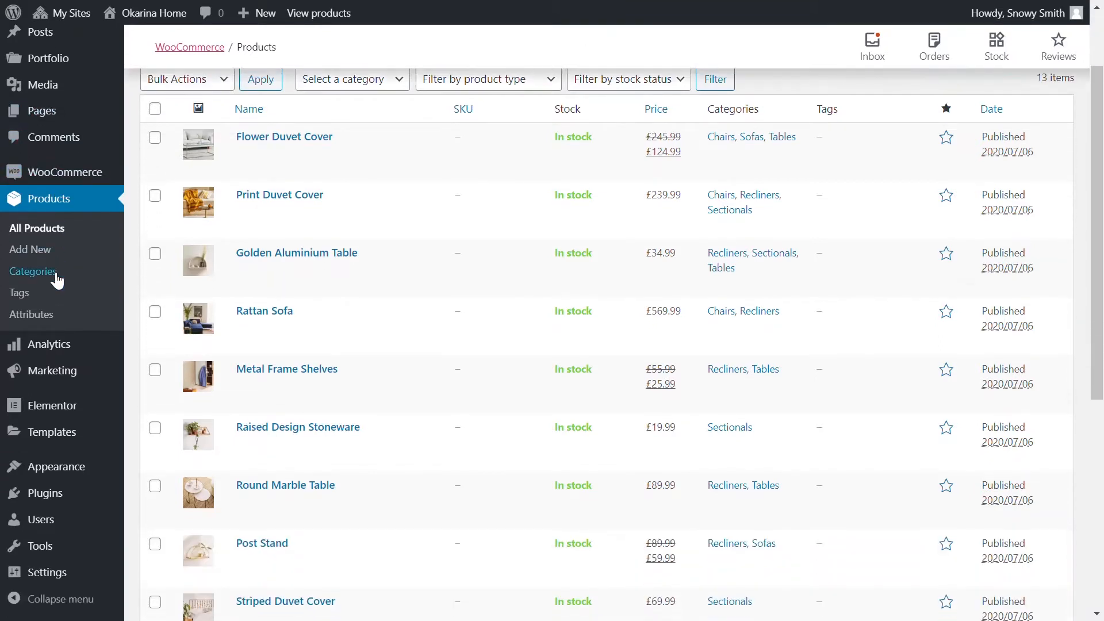
pyautogui.scroll(-7, 57, 280)
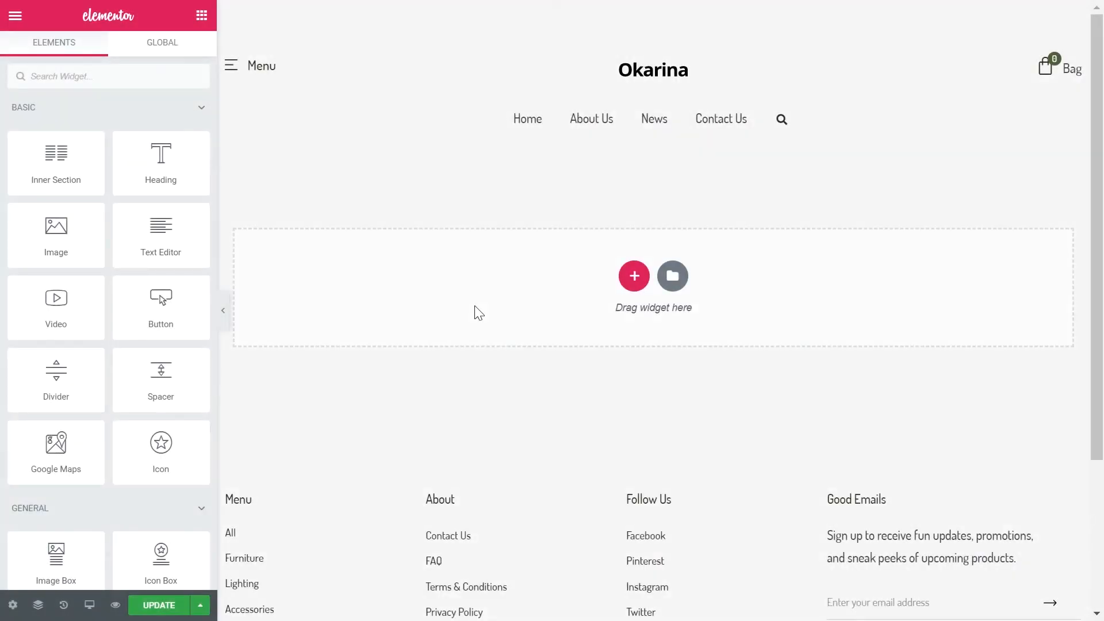
# Step: Add a single-column section with 70 px top and 80 px bottom padding, leaving the other sides at 0
pyautogui.click(633, 276)
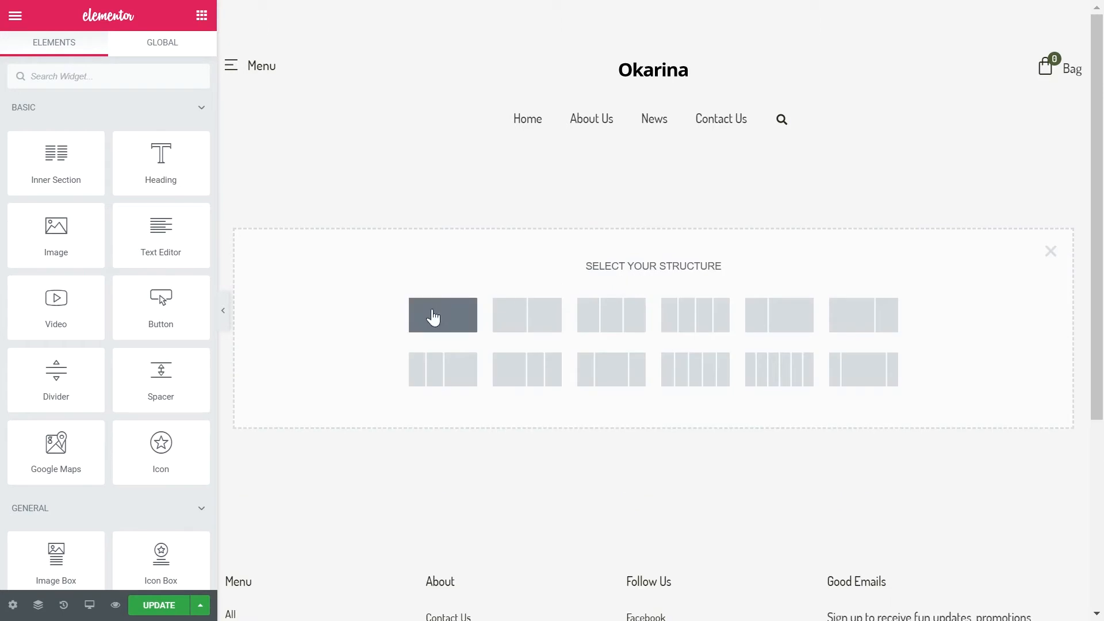
pyautogui.click(433, 319)
pyautogui.click(188, 58)
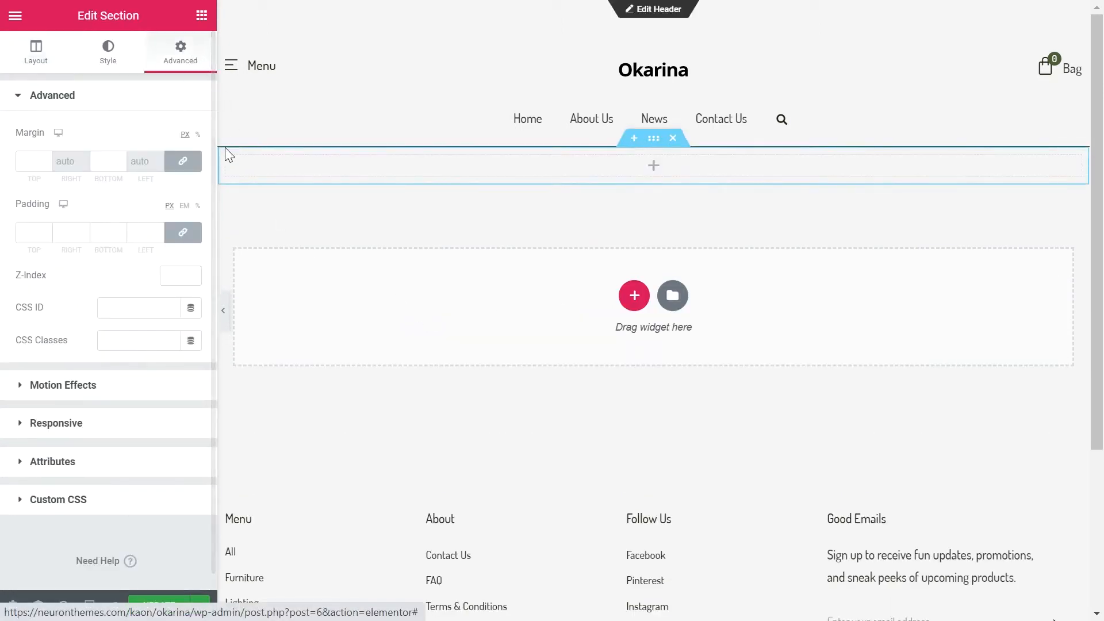
pyautogui.click(184, 234)
pyautogui.click(39, 236)
pyautogui.write('7')
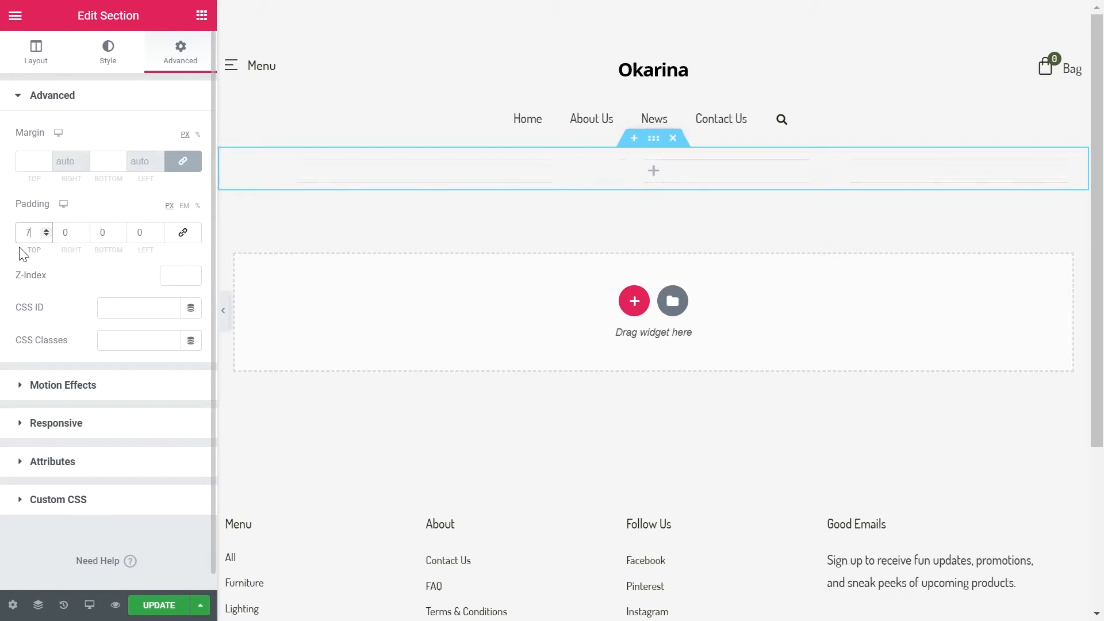
pyautogui.write('0')
pyautogui.click(107, 233)
pyautogui.write('80')
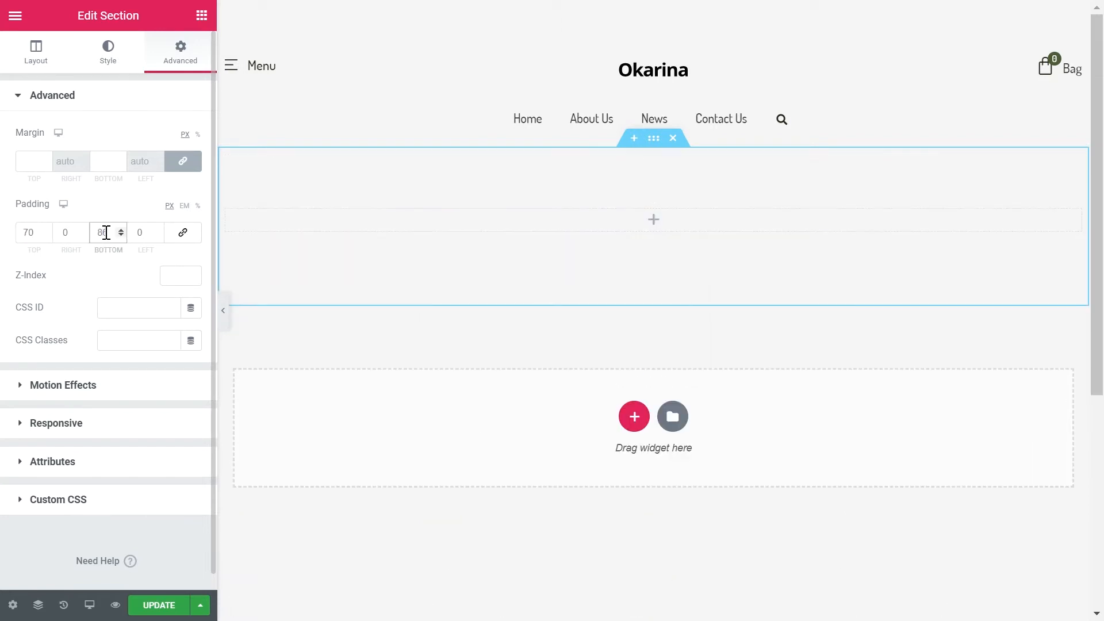
# Step: Find the Products widget among the product elements and place it in the new section
pyautogui.click(201, 17)
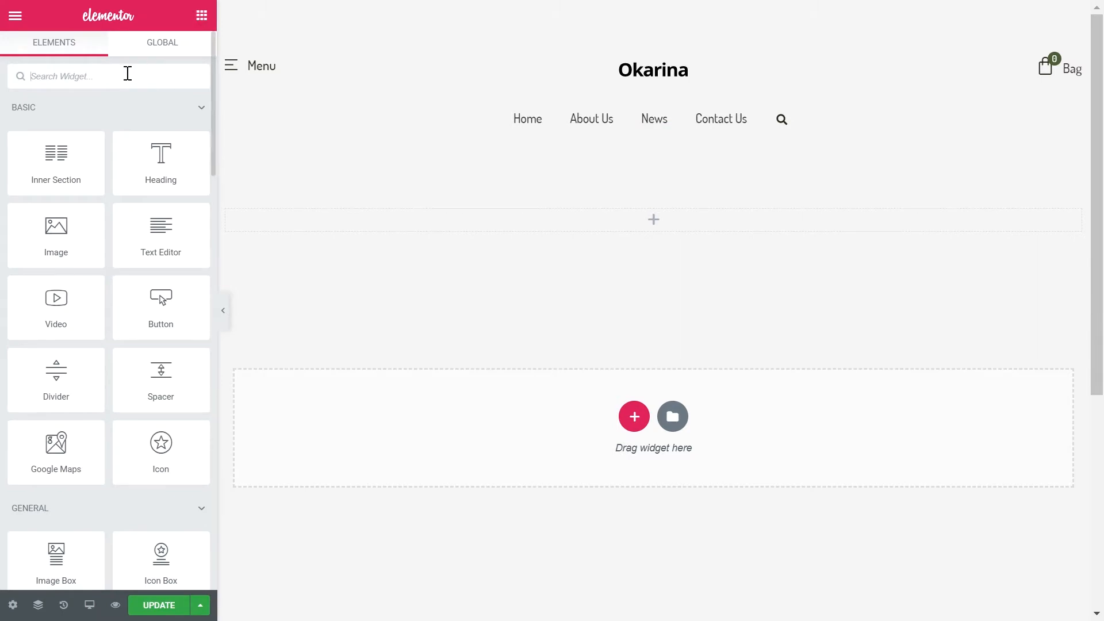
pyautogui.write('product')
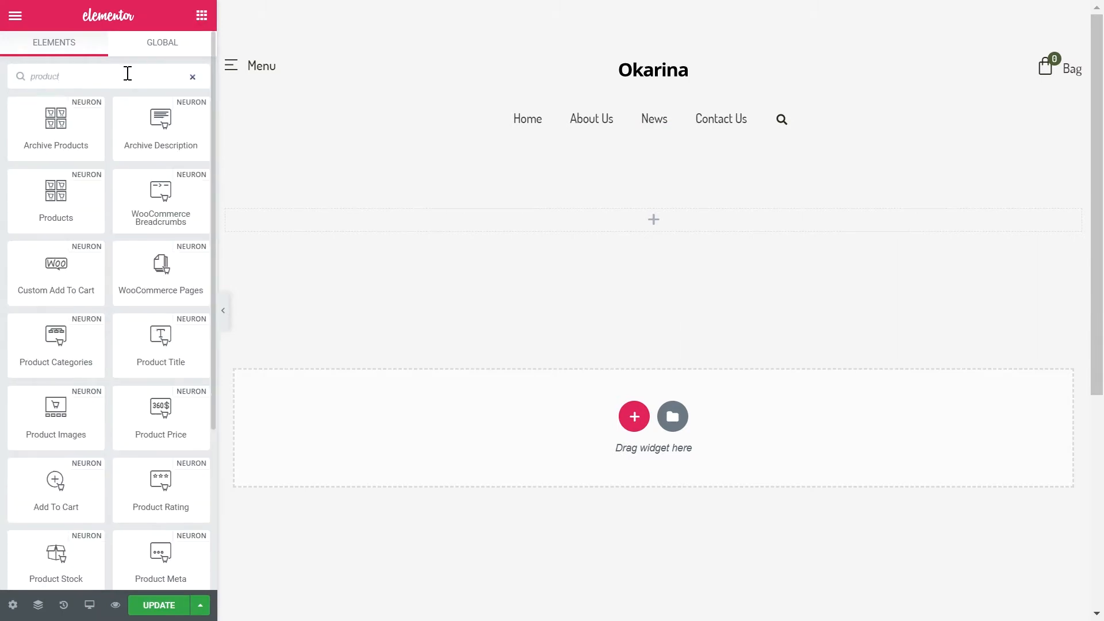
pyautogui.moveTo(64, 184); pyautogui.dragTo(303, 222)
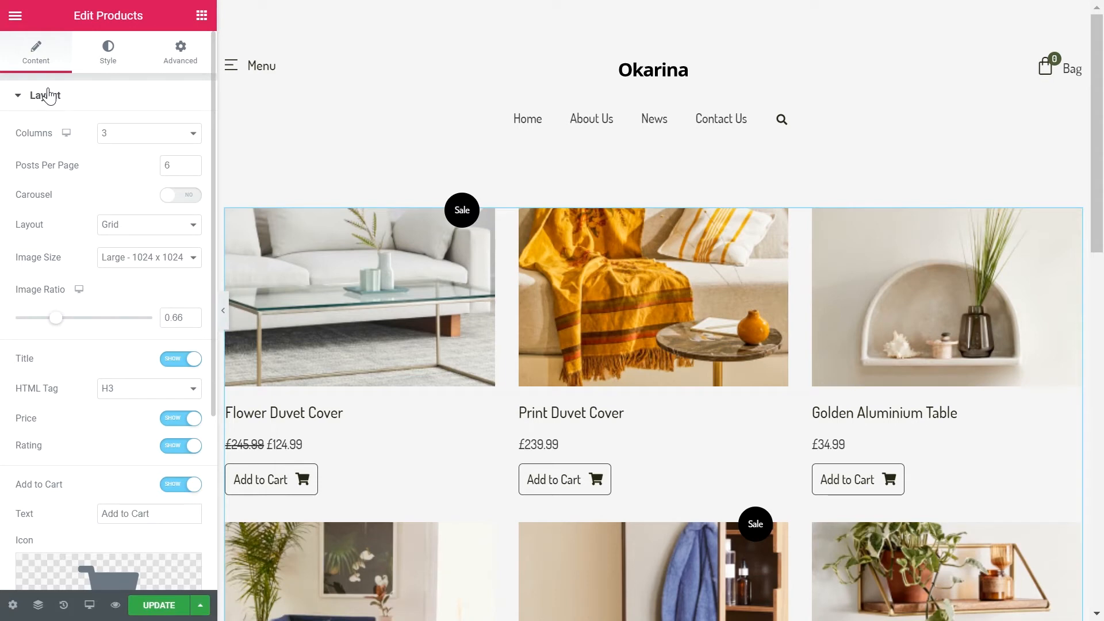
# Step: Set the Products widget to 4 columns and 12 posts per page
pyautogui.click(113, 137)
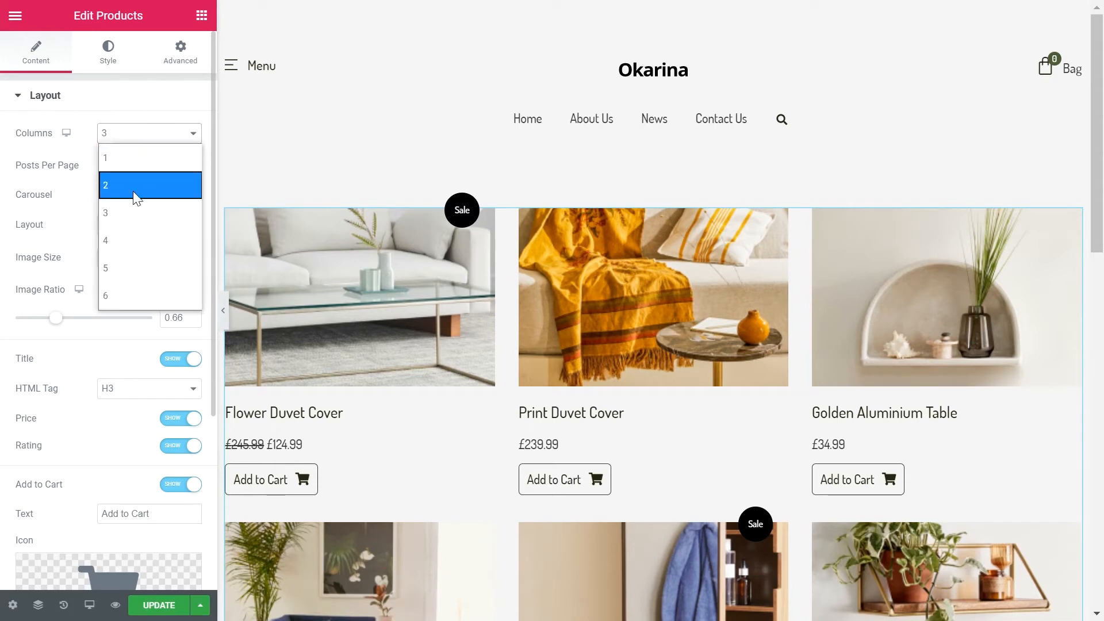
pyautogui.click(126, 230)
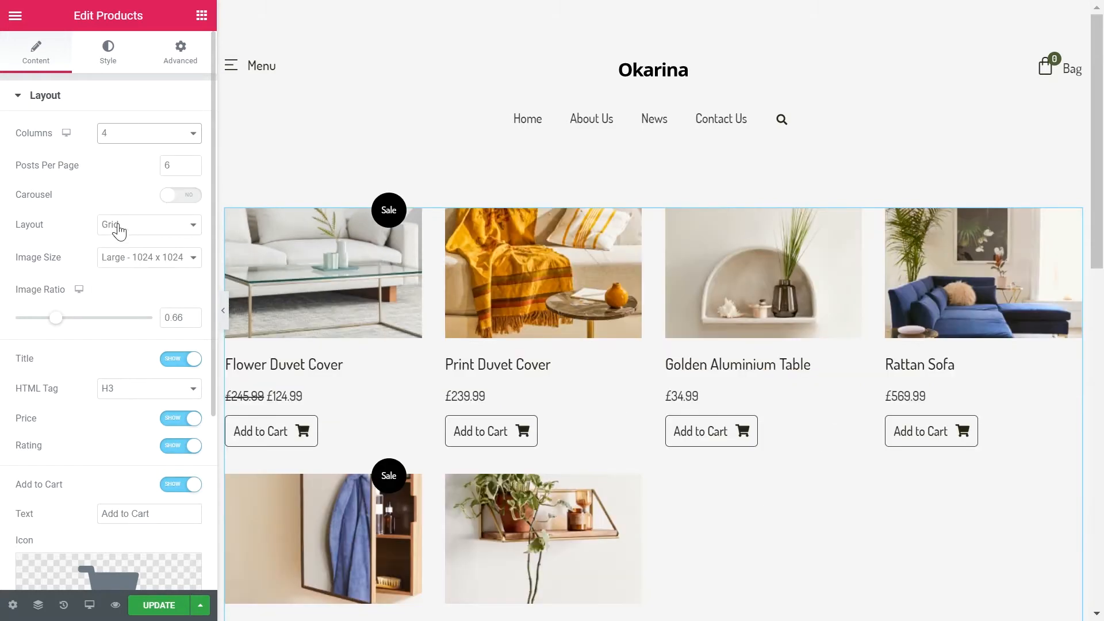
pyautogui.click(171, 167)
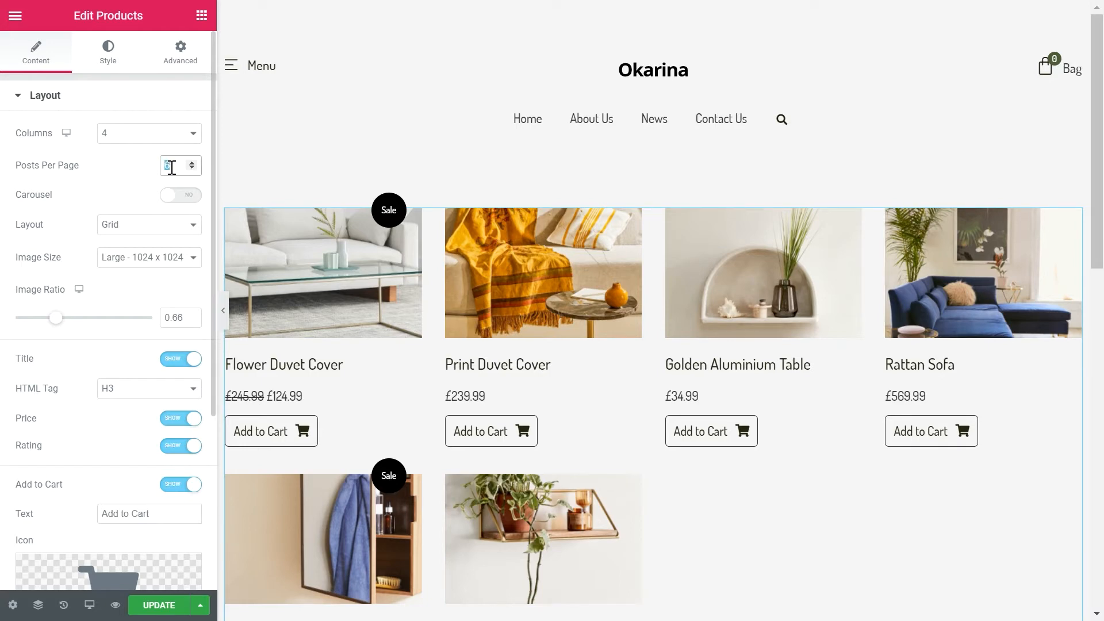
# Step: Try showing the products as a carousel, then switch it off and keep the Grid layout
pyautogui.click(180, 195)
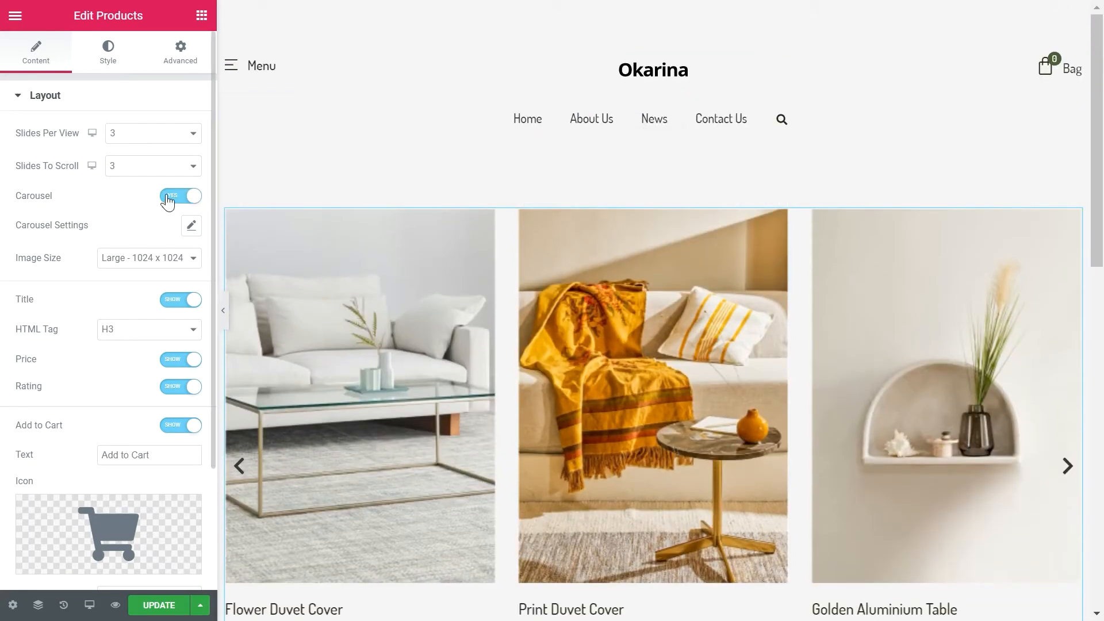
pyautogui.click(174, 196)
pyautogui.click(121, 230)
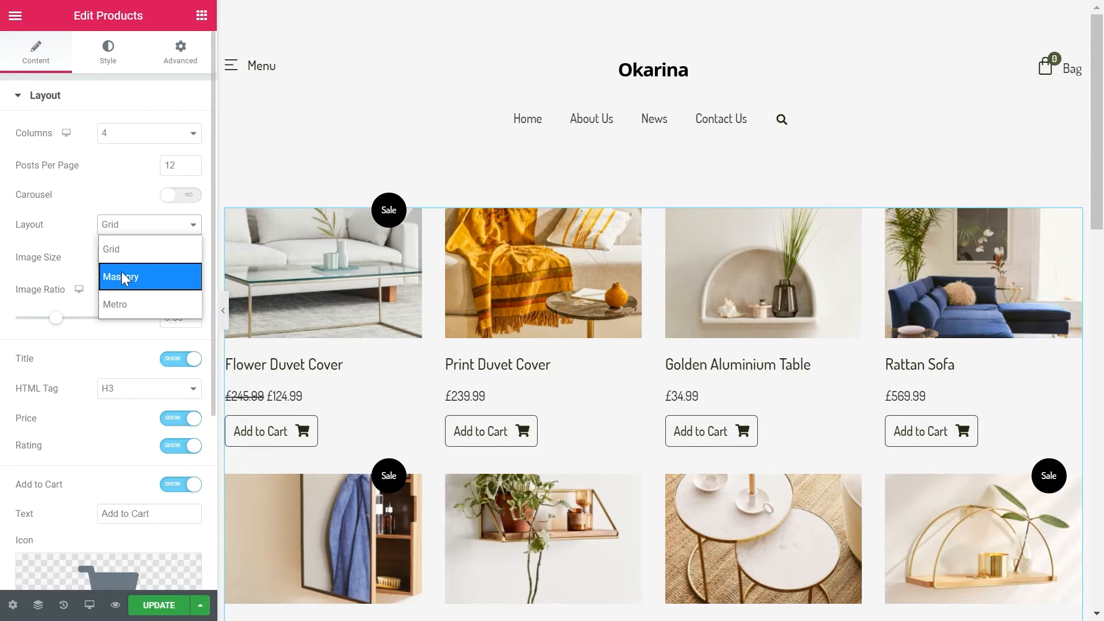
pyautogui.click(125, 251)
# Step: Set the product image size to Full and the image ratio to 1.38
pyautogui.click(124, 259)
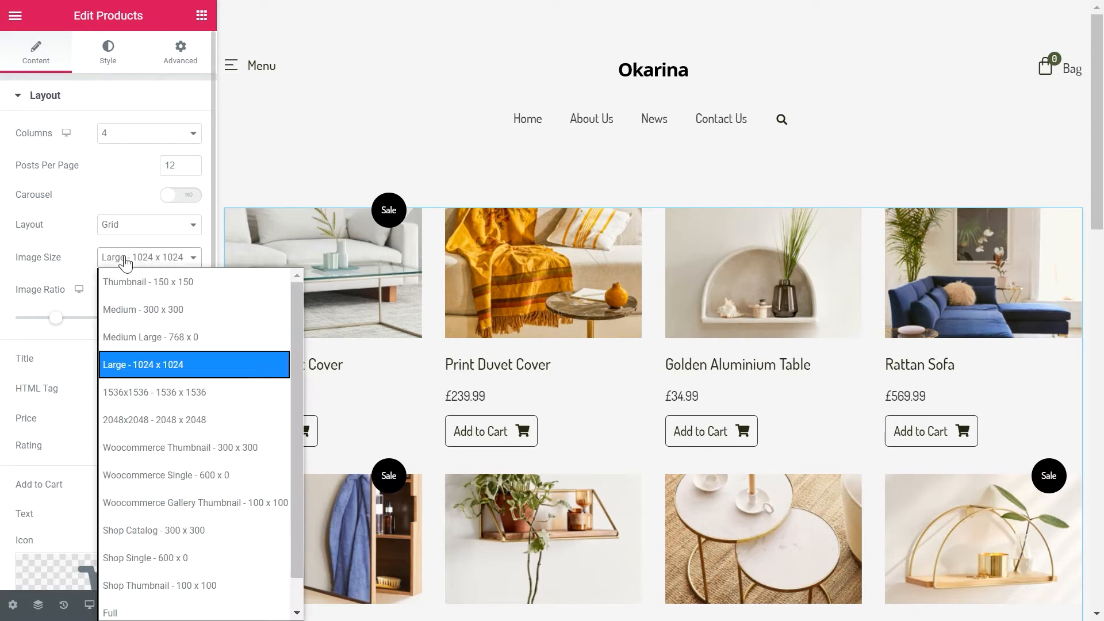
pyautogui.click(117, 609)
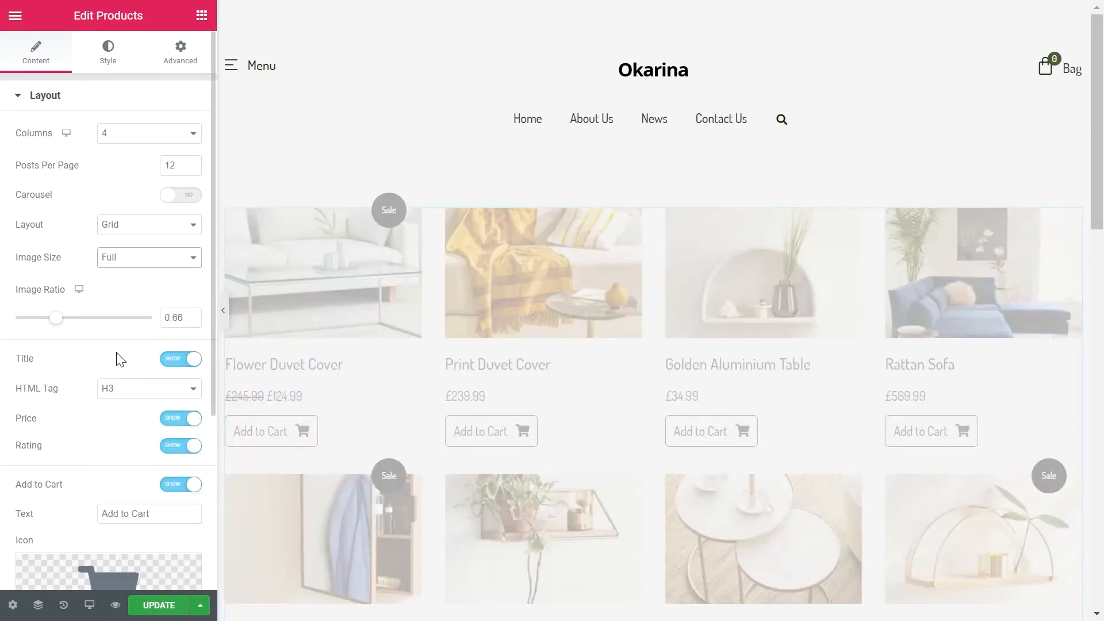
pyautogui.moveTo(62, 328); pyautogui.dragTo(88, 337)
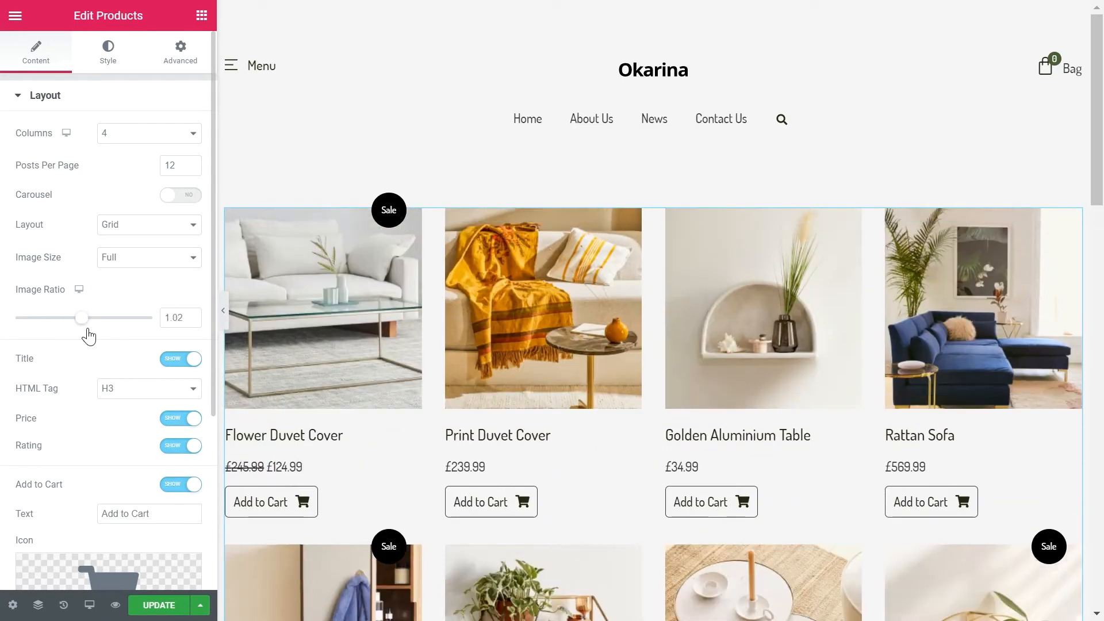
pyautogui.doubleClick(173, 318)
pyautogui.write('1.3')
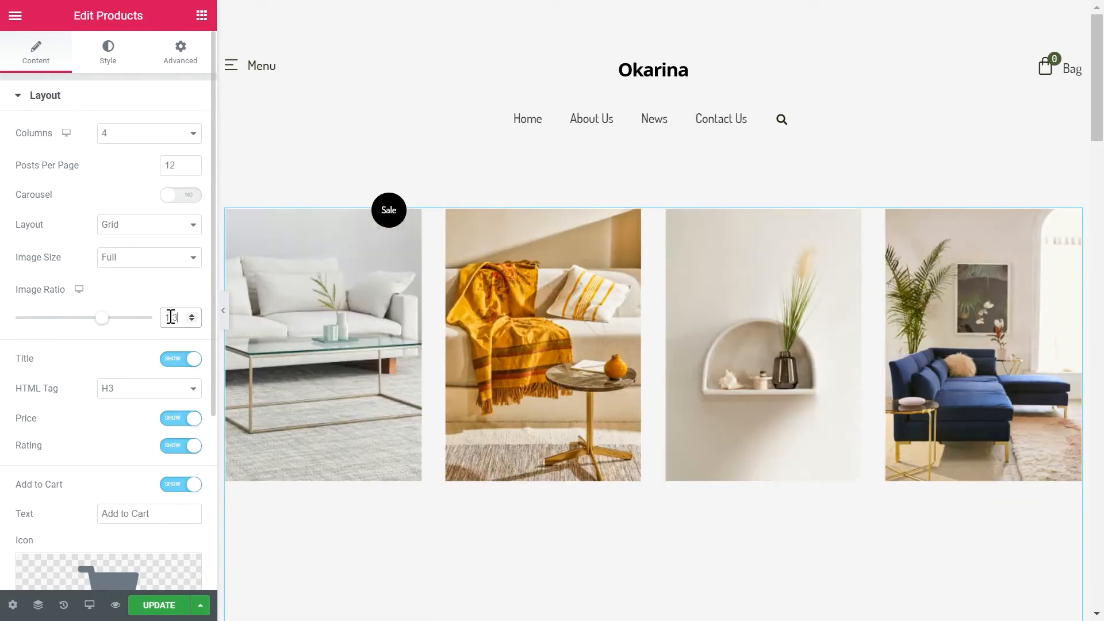
pyautogui.write('8')
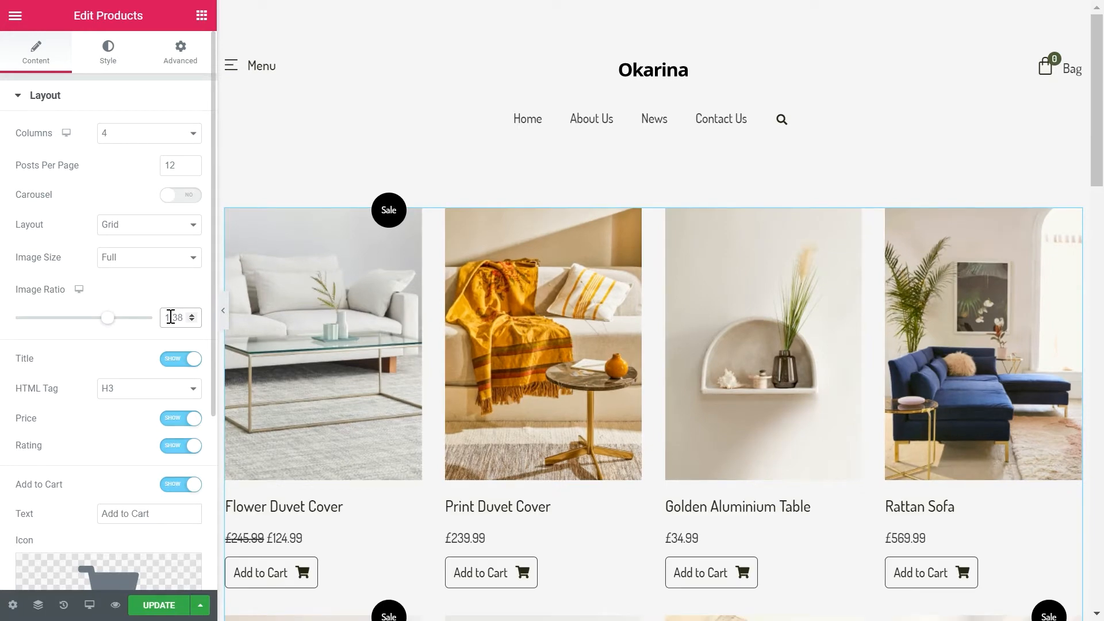
# Step: Toggle the product title, price and rating off and back on
pyautogui.click(172, 362)
pyautogui.click(185, 363)
pyautogui.click(175, 423)
pyautogui.click(175, 422)
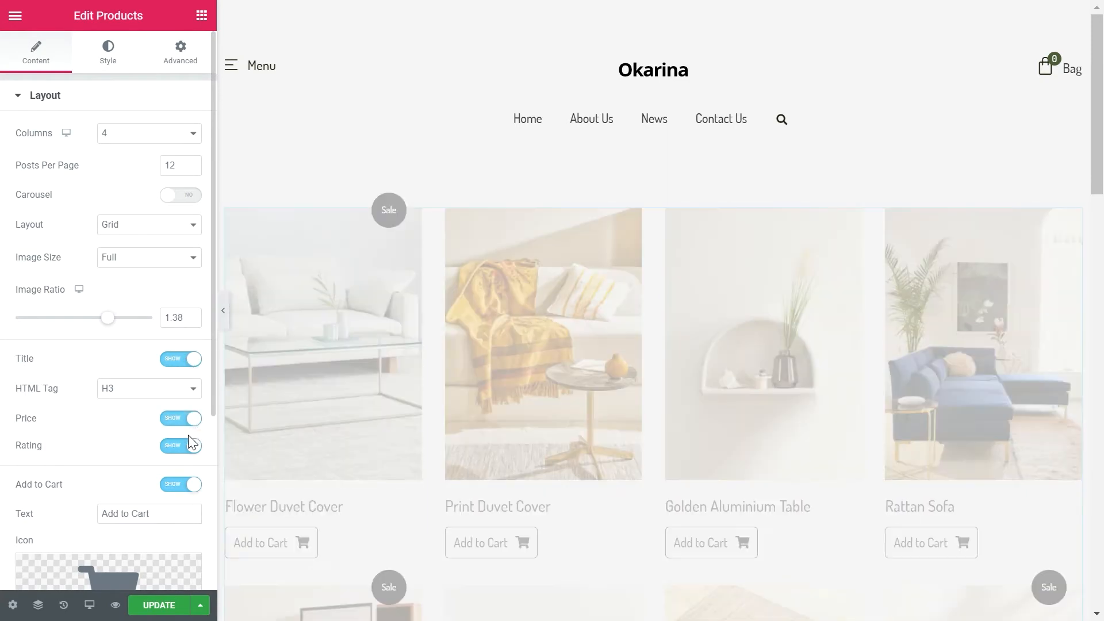
pyautogui.click(188, 447)
pyautogui.click(188, 449)
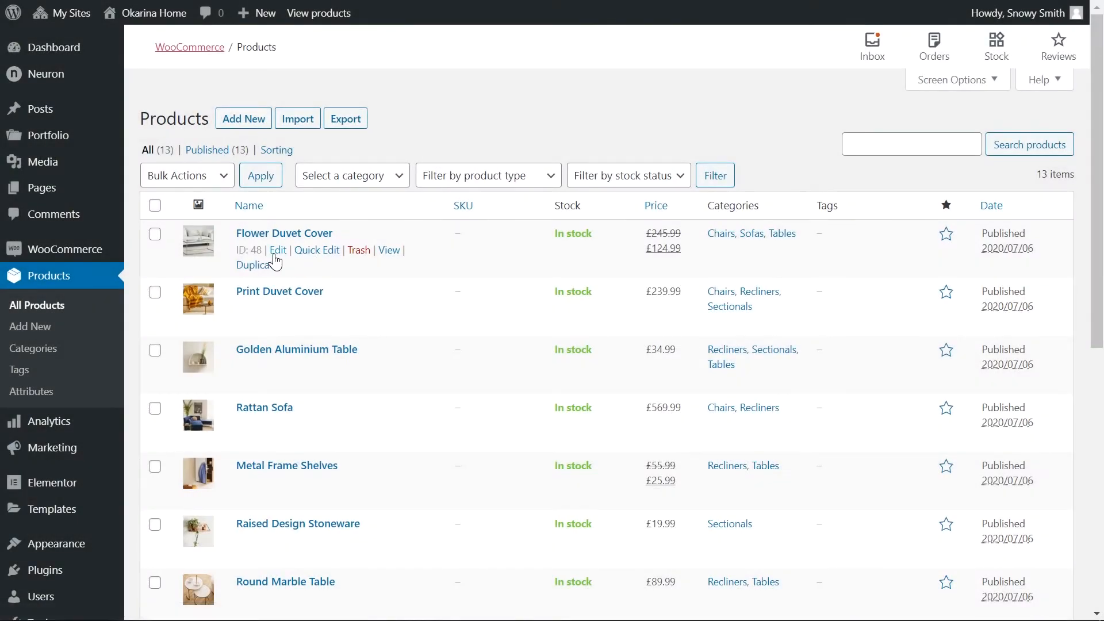
# Step: Open the Flower Duvet Cover product for editing and examine its regular and sale price fields
pyautogui.click(277, 252)
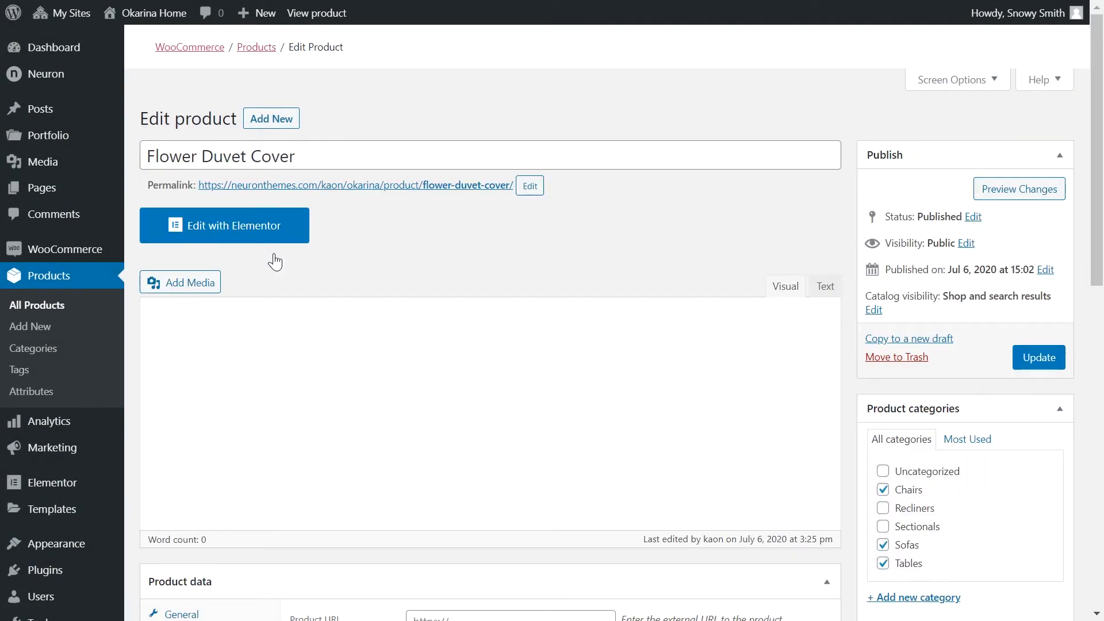
pyautogui.scroll(-5, 282, 262)
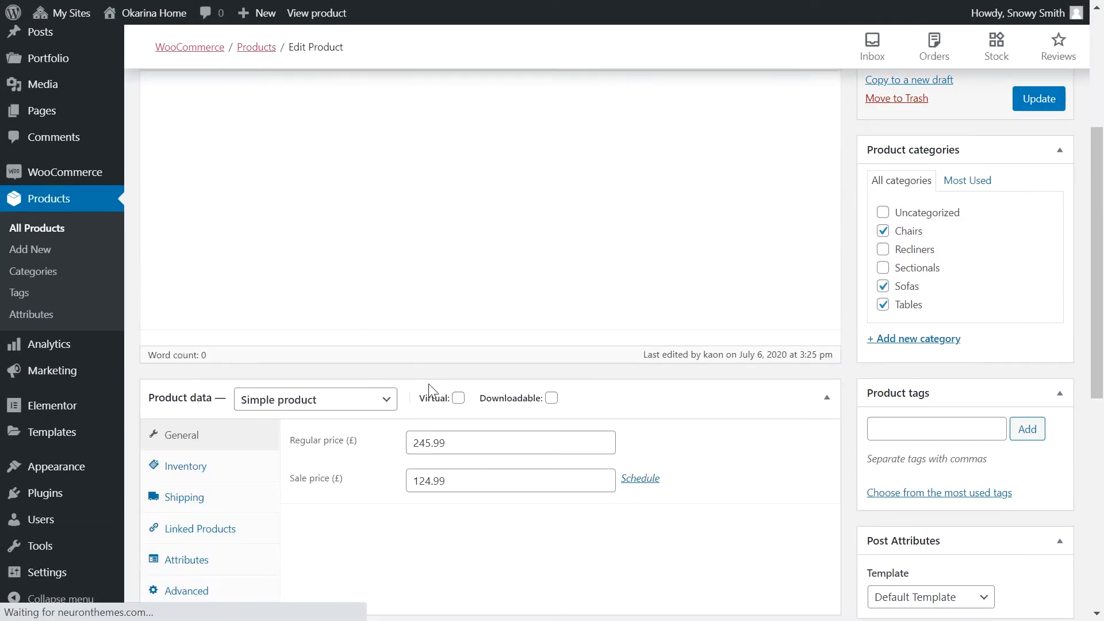
pyautogui.click(477, 447)
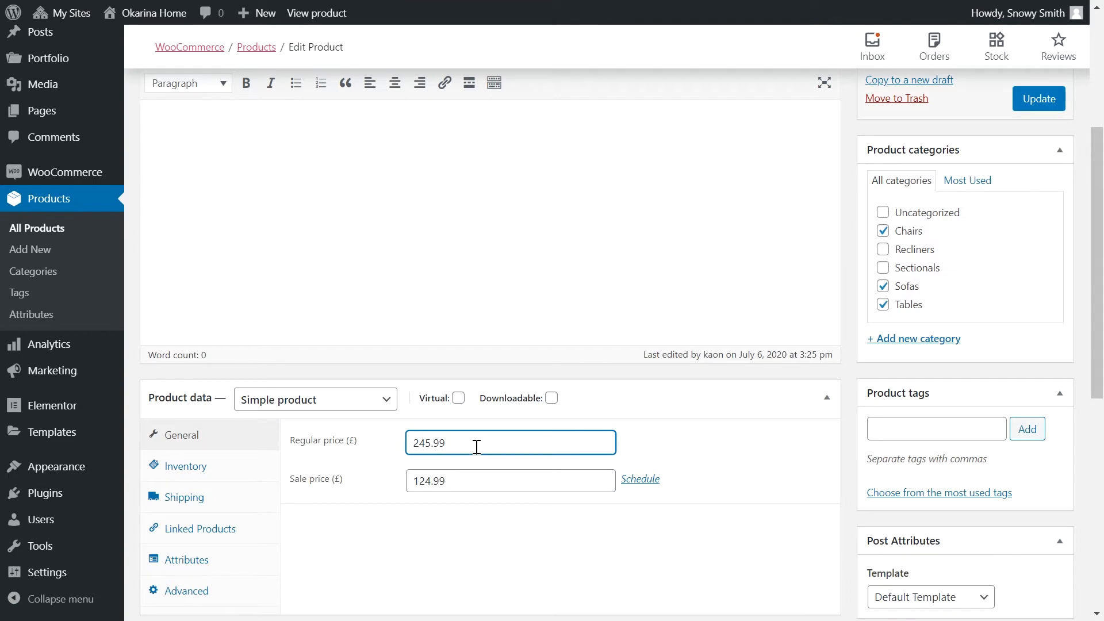
pyautogui.click(483, 481)
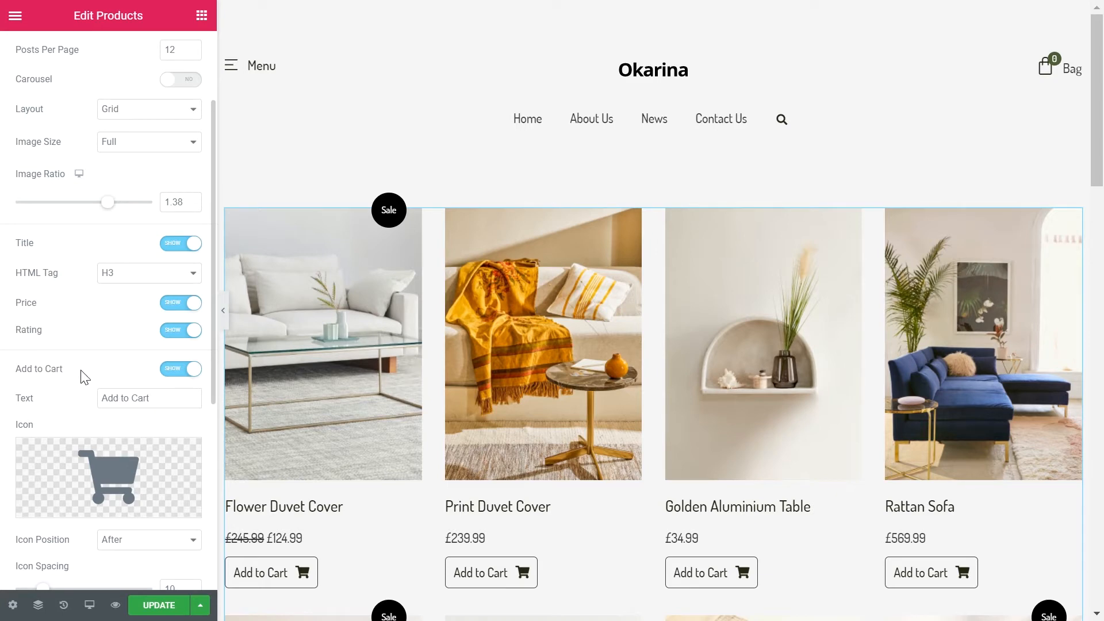
# Step: Hide and restore the products' Add to Cart button, and try its icon position as Before, returning it to After
pyautogui.click(175, 373)
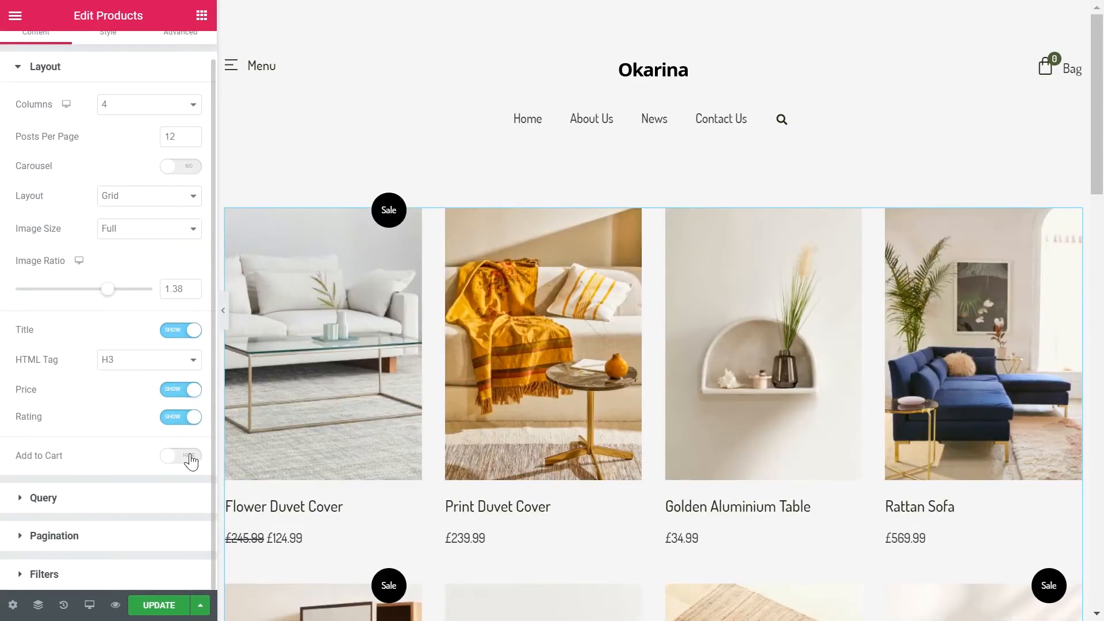
pyautogui.click(191, 458)
pyautogui.scroll(-2, 151, 403)
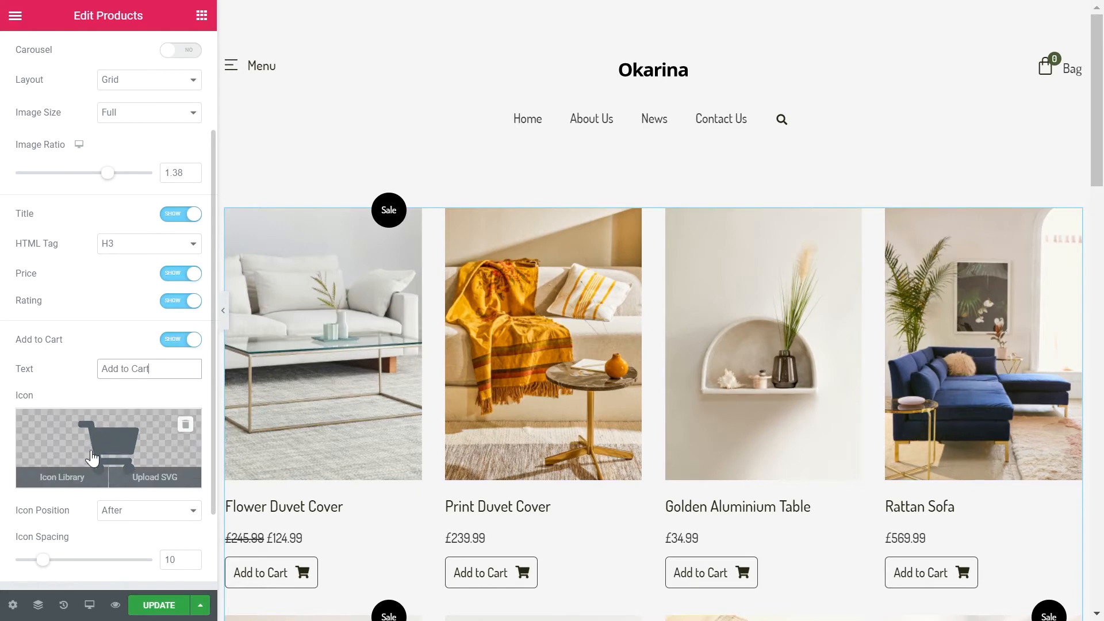
pyautogui.click(118, 510)
pyautogui.click(126, 541)
pyautogui.click(132, 518)
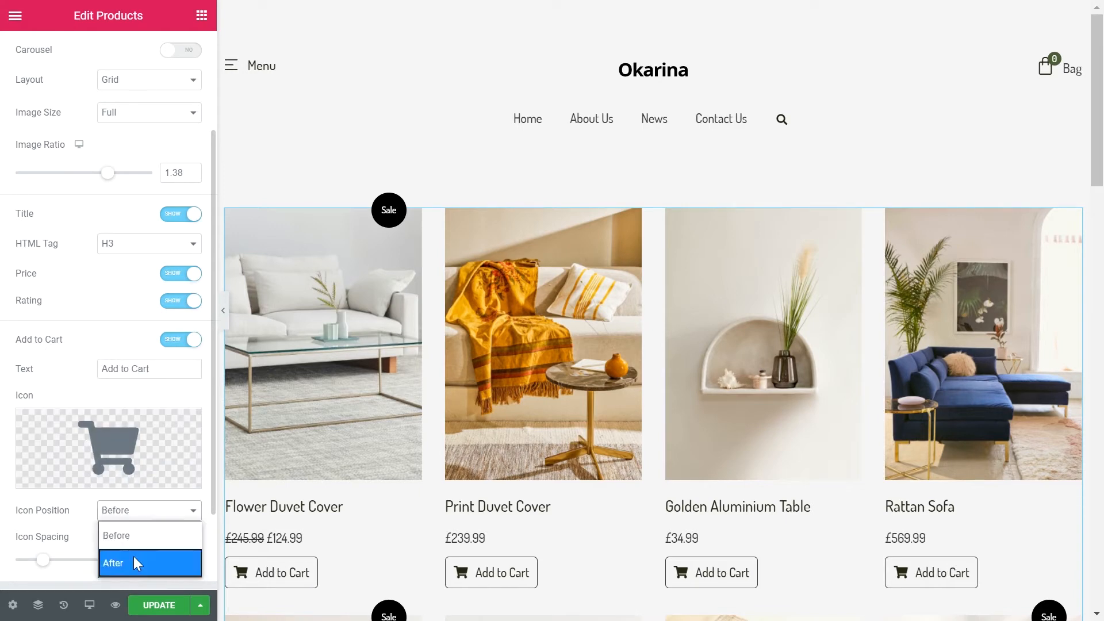
pyautogui.click(134, 557)
# Step: Try clearing the Add to Cart button's text and undo the deletion
pyautogui.tripleClick(168, 371)
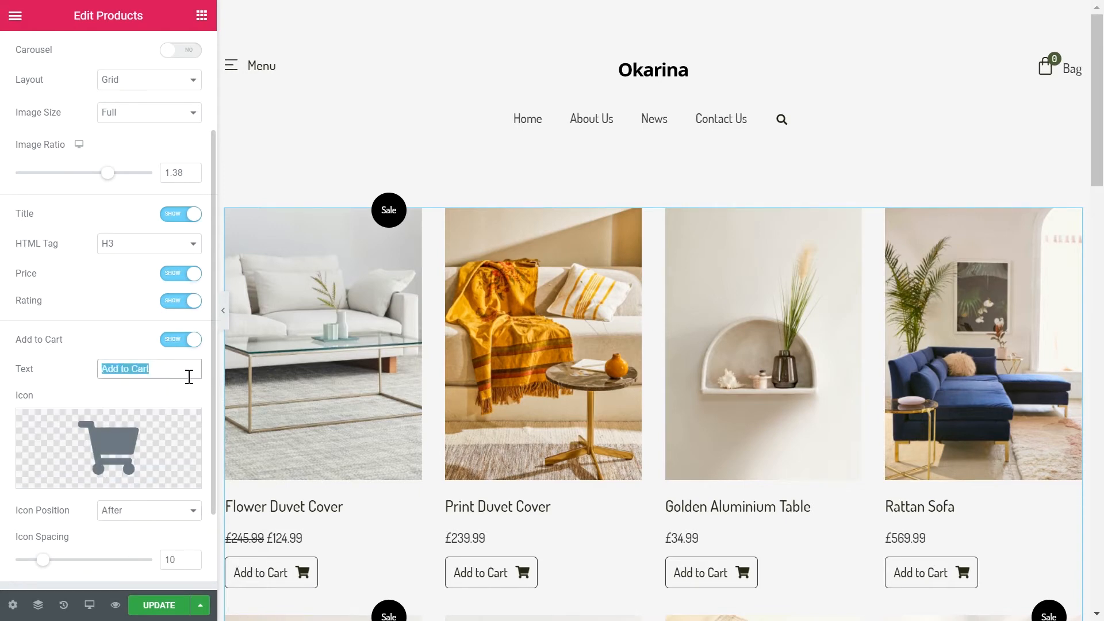
pyautogui.press('BackSpace')
pyautogui.hotkey('ctrl', 'z')
# Step: Remove the cart icon from the Add to Cart button
pyautogui.click(193, 430)
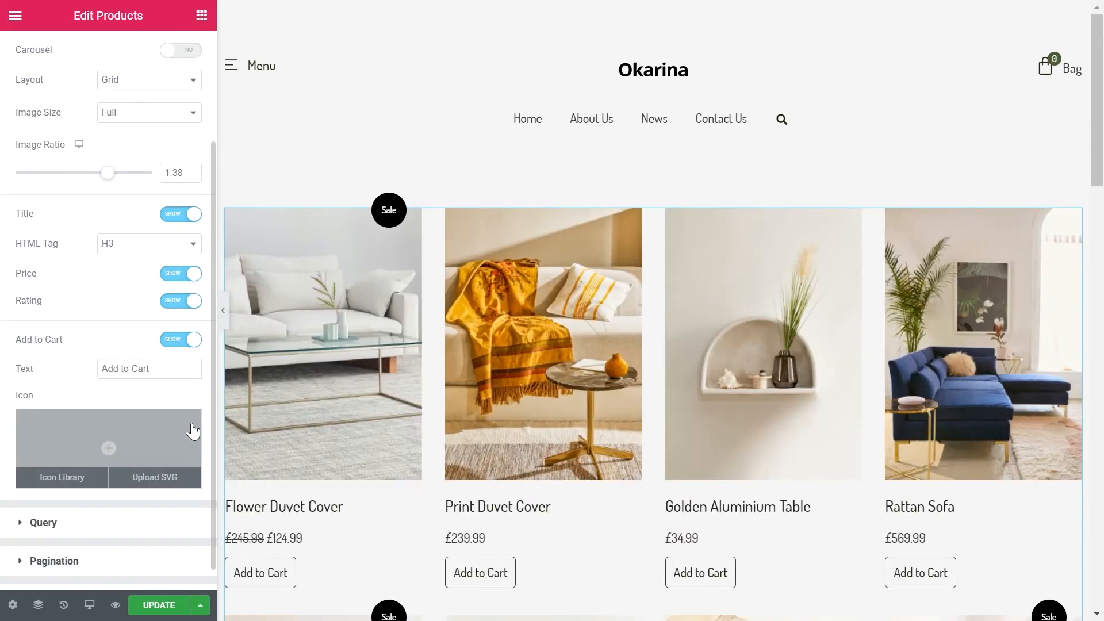
# Step: Examine the product query's source options, keep Latest Products, and compare the Exclude settings before returning to Include
pyautogui.click(144, 522)
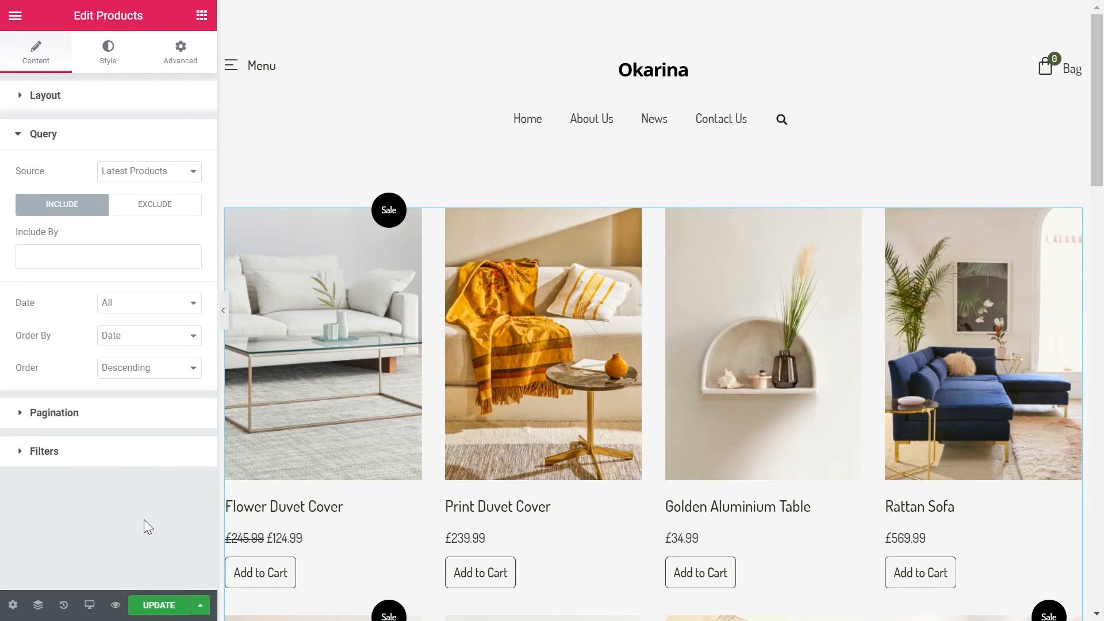
pyautogui.click(155, 175)
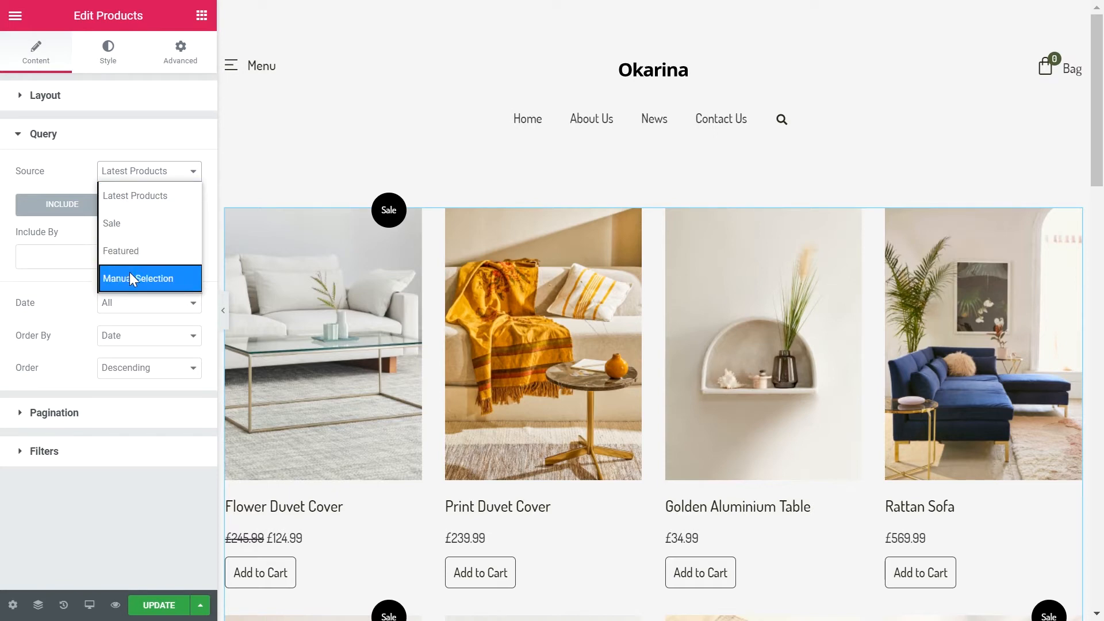
pyautogui.click(131, 195)
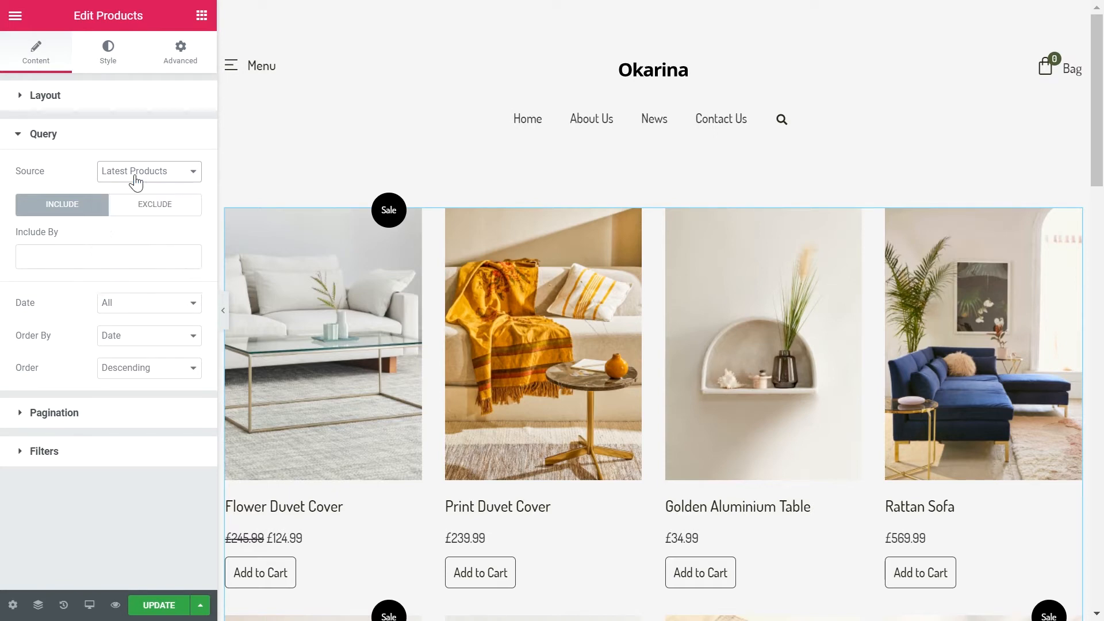
pyautogui.click(139, 208)
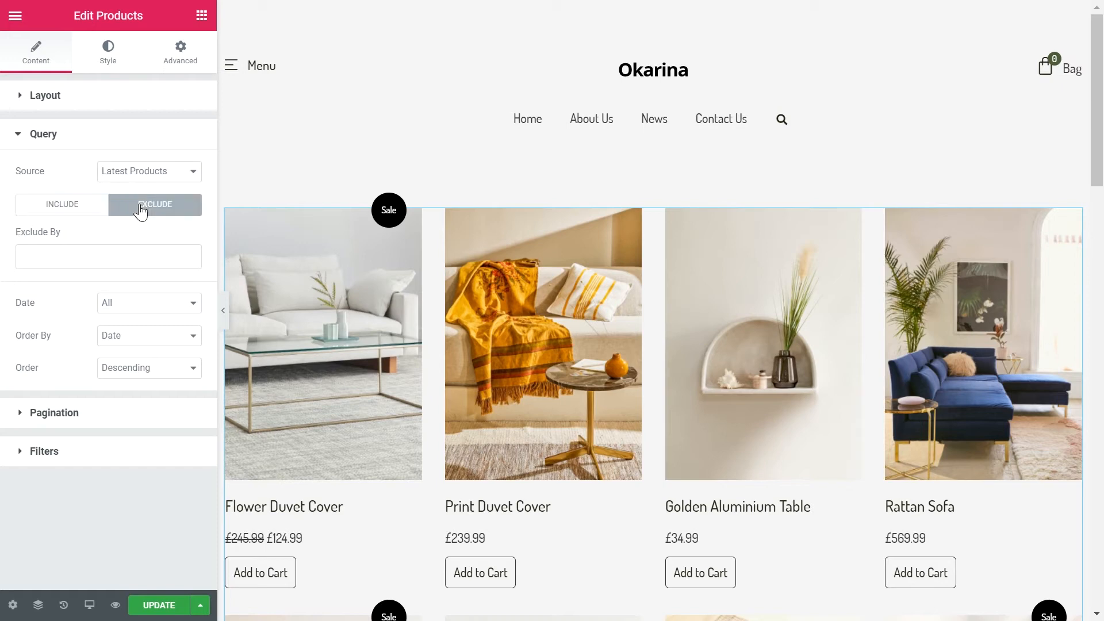
pyautogui.click(76, 207)
# Step: Try limiting the product query to the term Product Cat: Chairs, and remove that term filter
pyautogui.click(81, 253)
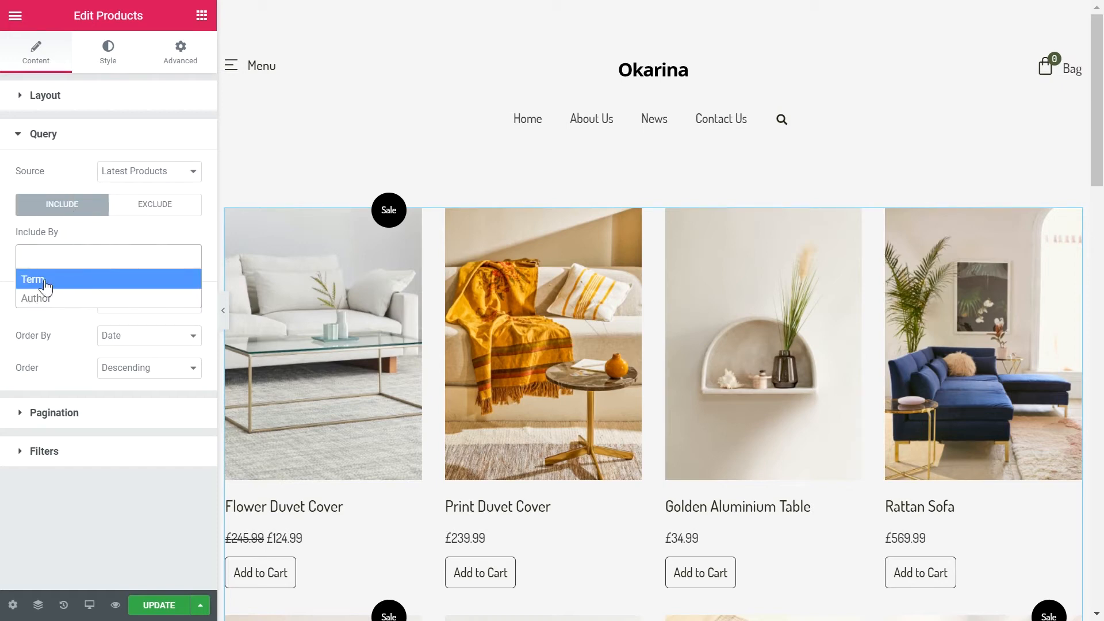
pyautogui.click(39, 280)
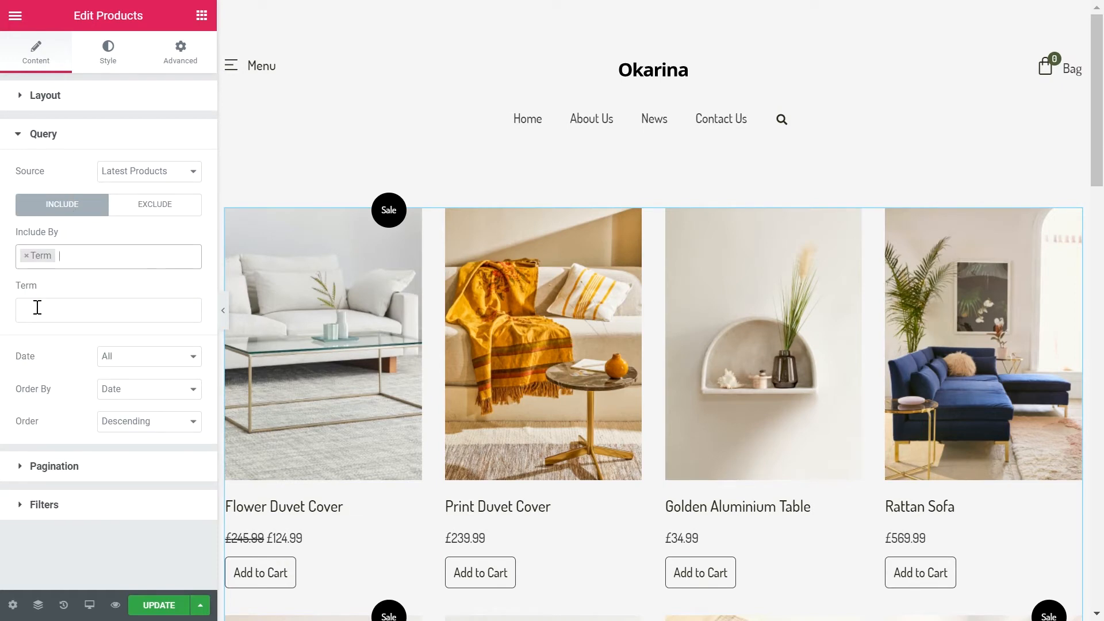
pyautogui.click(36, 307)
pyautogui.click(63, 332)
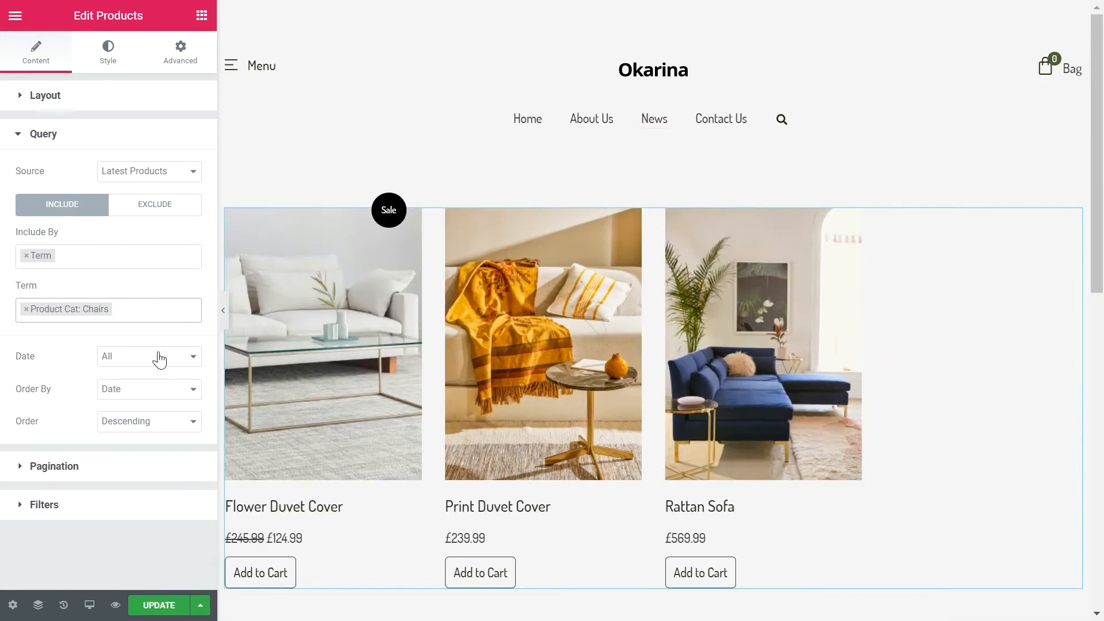
pyautogui.click(138, 309)
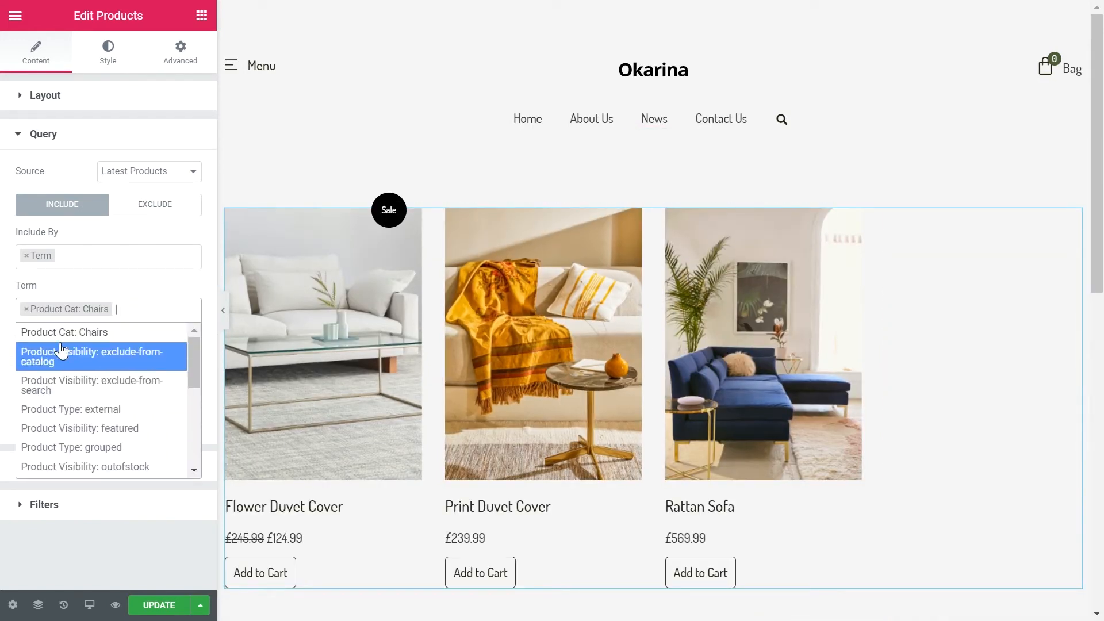
pyautogui.click(26, 310)
pyautogui.click(26, 256)
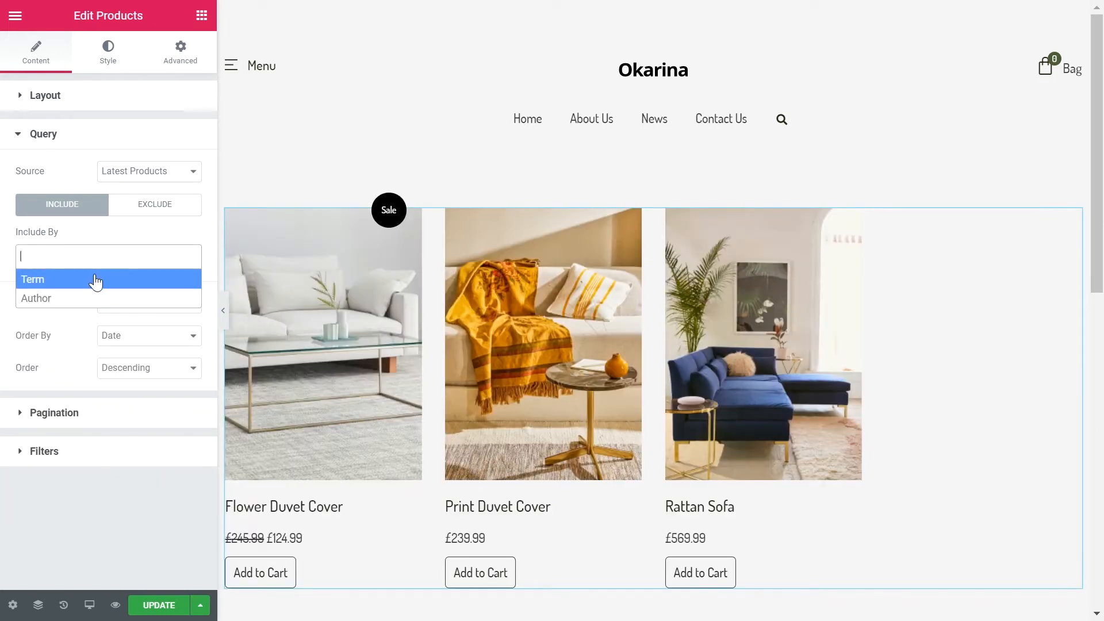
pyautogui.click(108, 242)
# Step: Examine the available Date, Order By and Order options of the product query
pyautogui.click(123, 310)
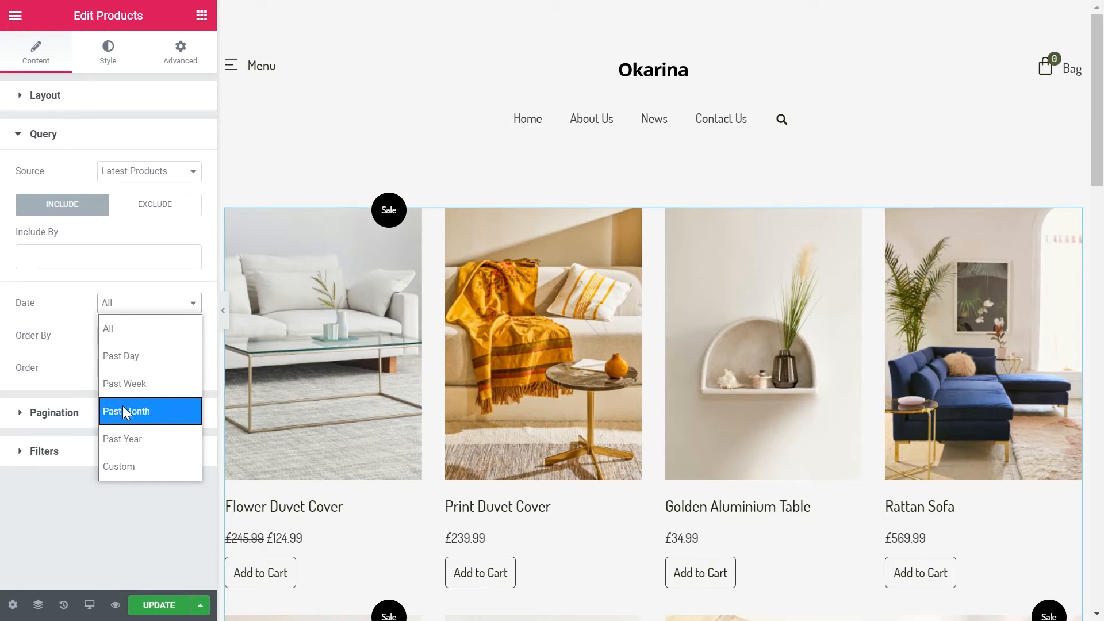
pyautogui.click(126, 314)
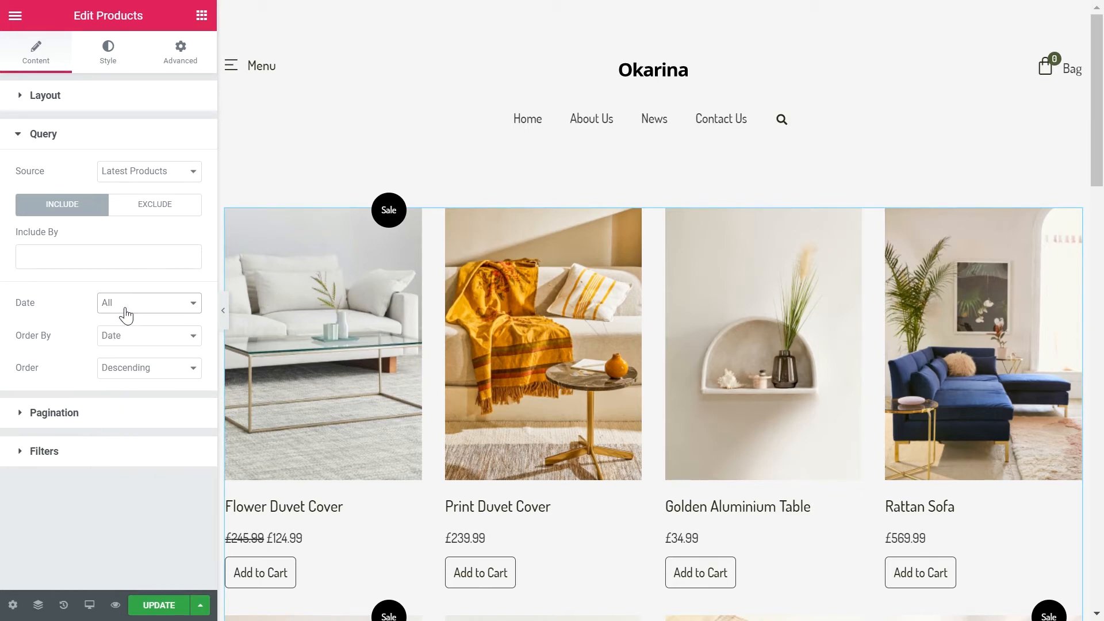
pyautogui.click(120, 339)
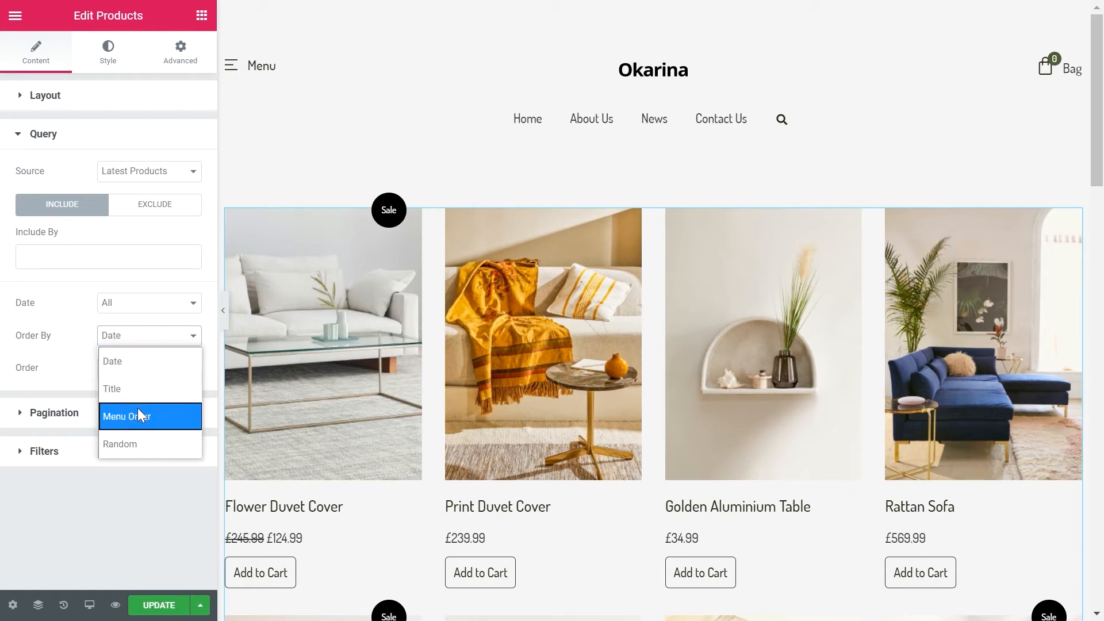
pyautogui.click(128, 340)
pyautogui.click(132, 371)
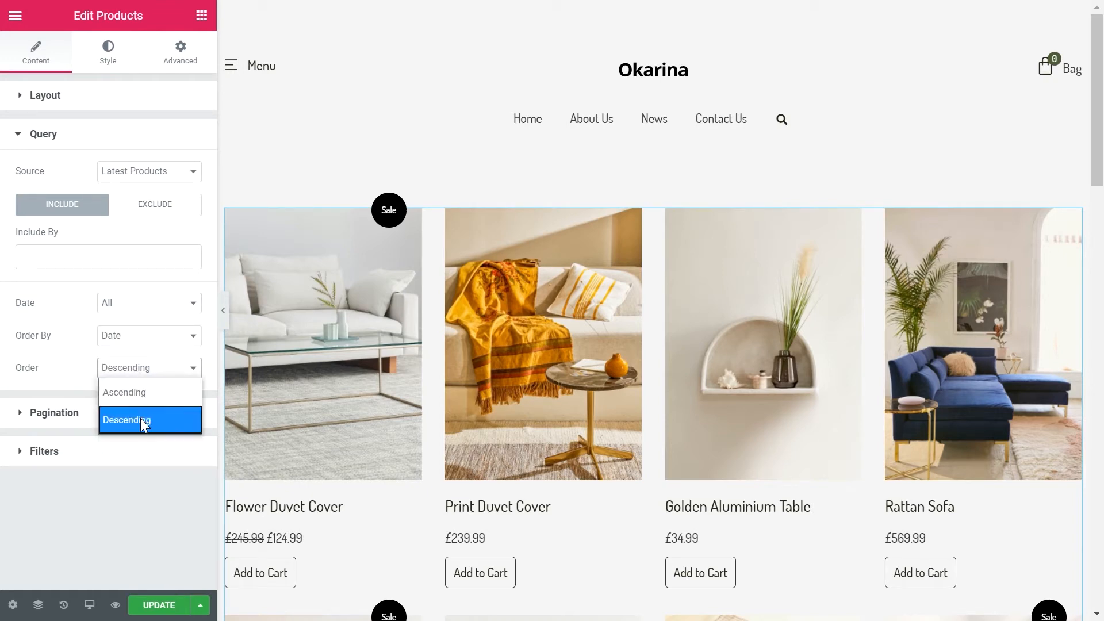
pyautogui.click(143, 369)
# Step: Try the customer sorting list and the results count above the products, and turn both off
pyautogui.click(138, 410)
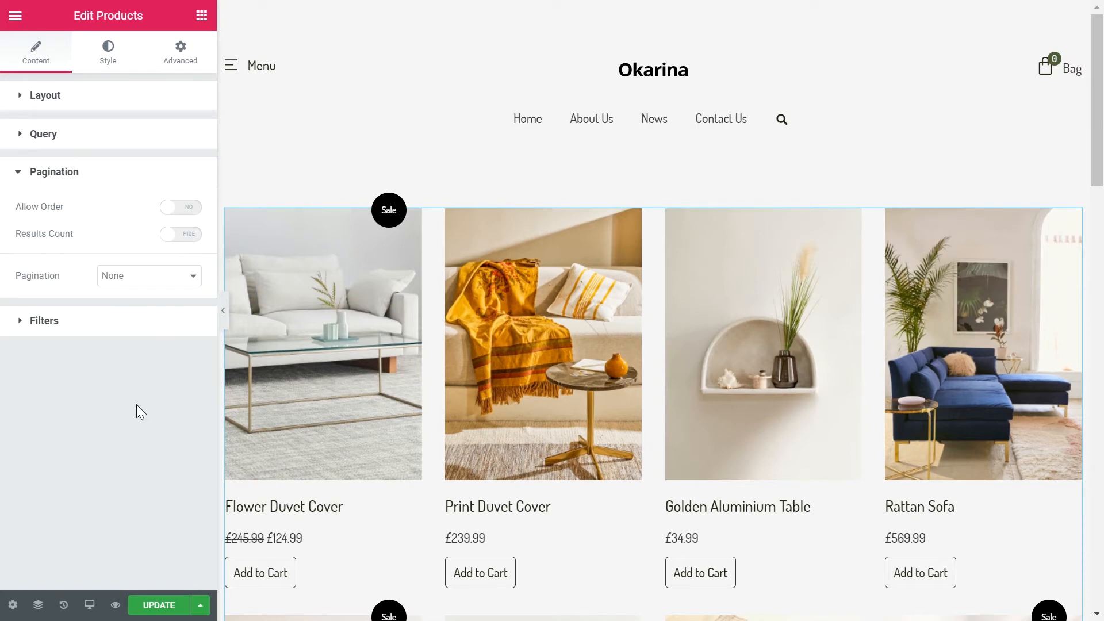
pyautogui.click(186, 208)
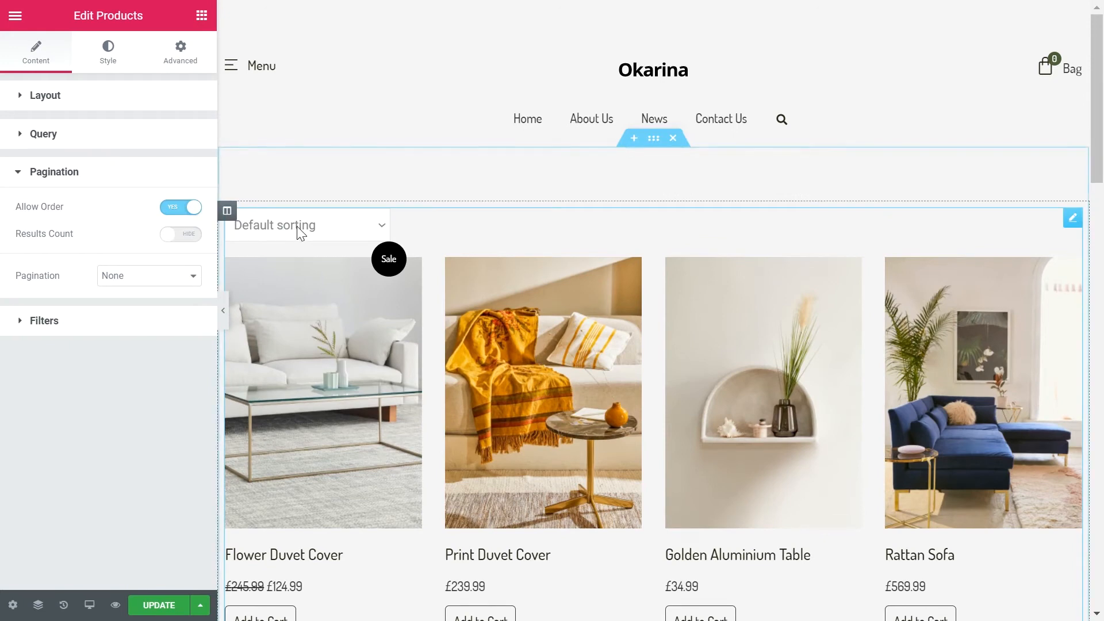
pyautogui.click(297, 226)
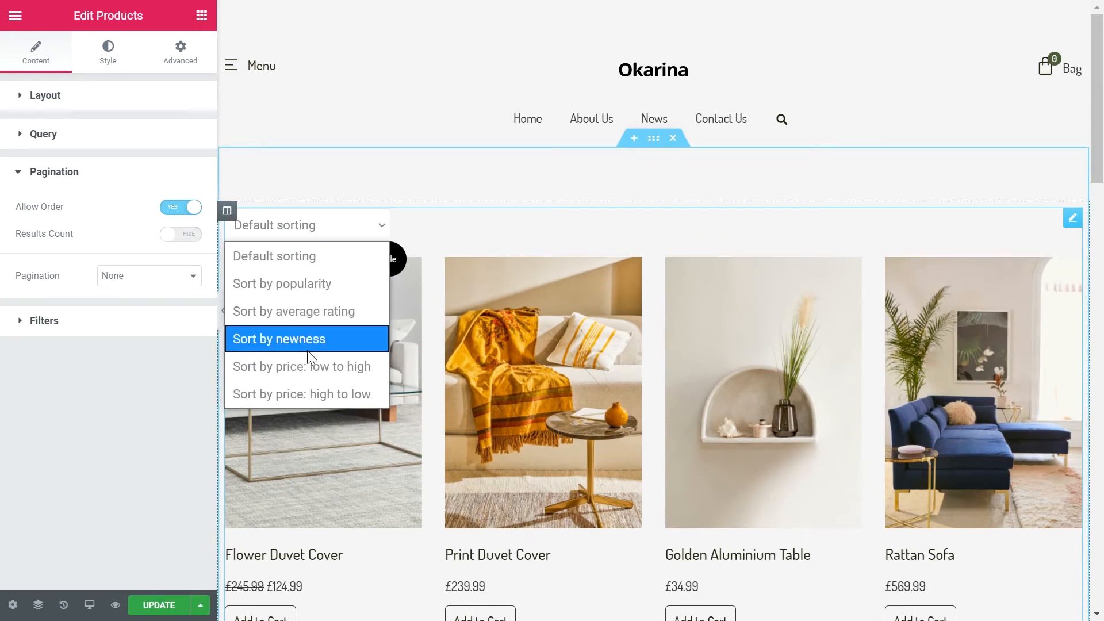
pyautogui.click(272, 231)
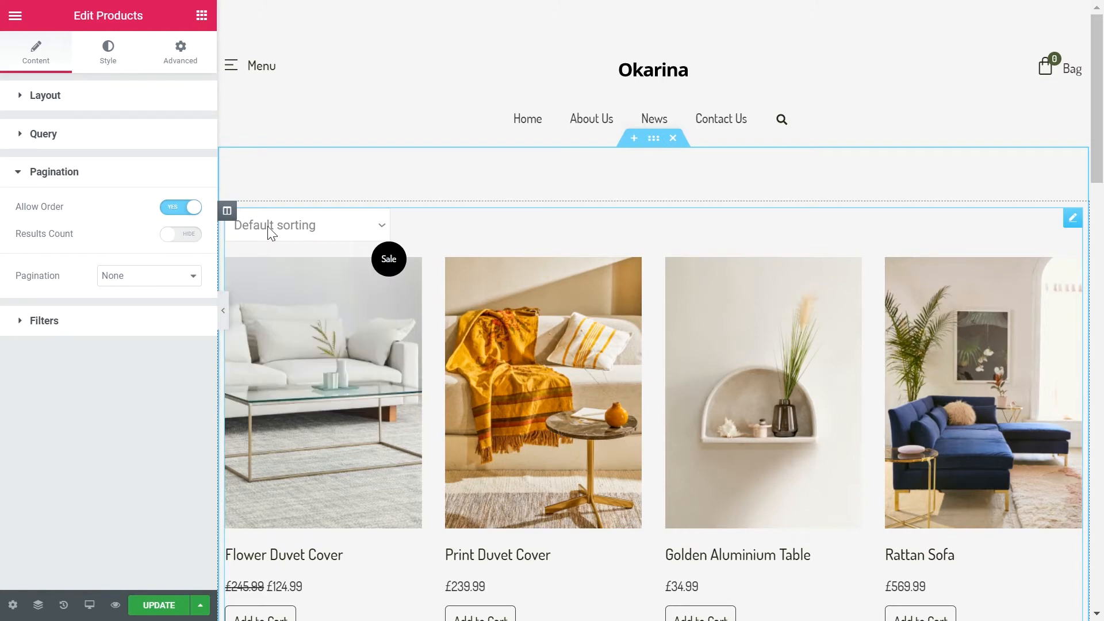
pyautogui.click(190, 240)
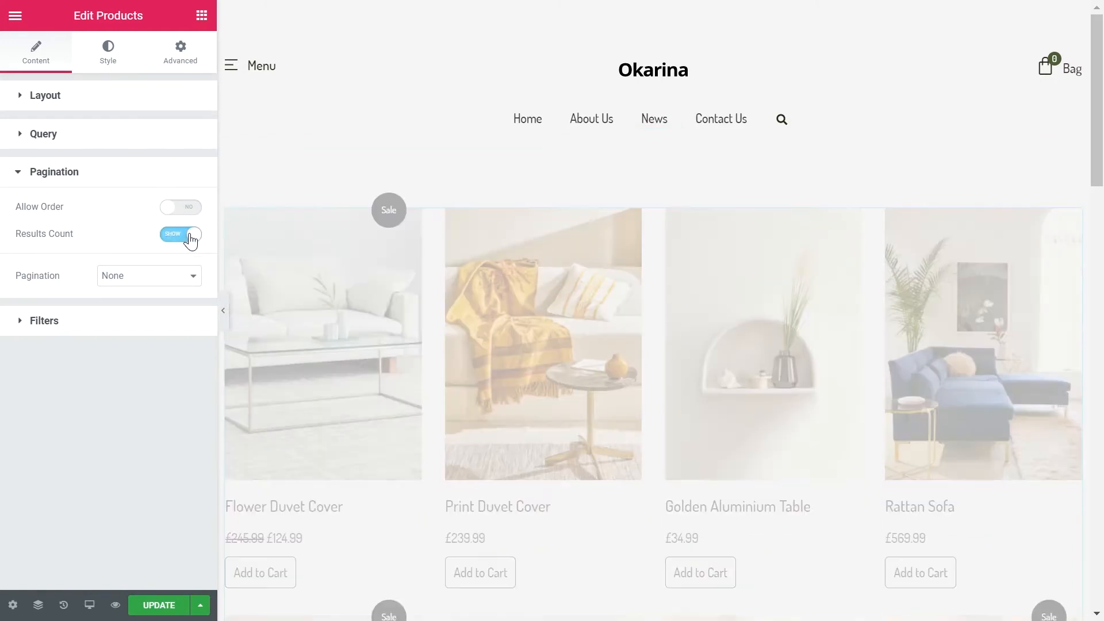
pyautogui.click(167, 241)
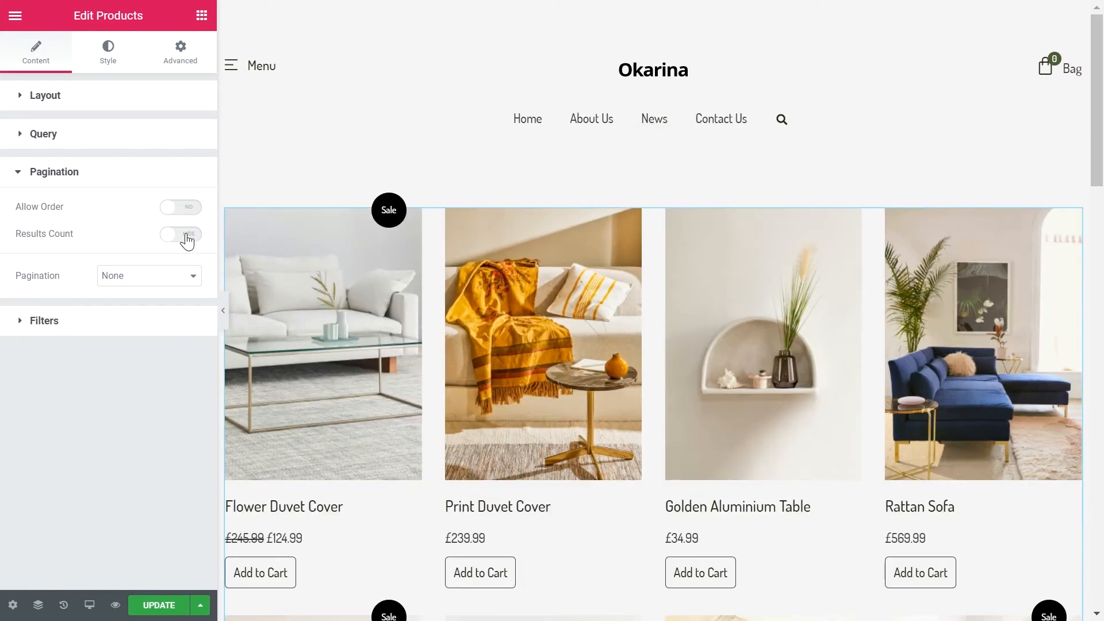
# Step: Set the product grid's pagination to Numbers + Previous/Next
pyautogui.scroll(-15, 299, 267)
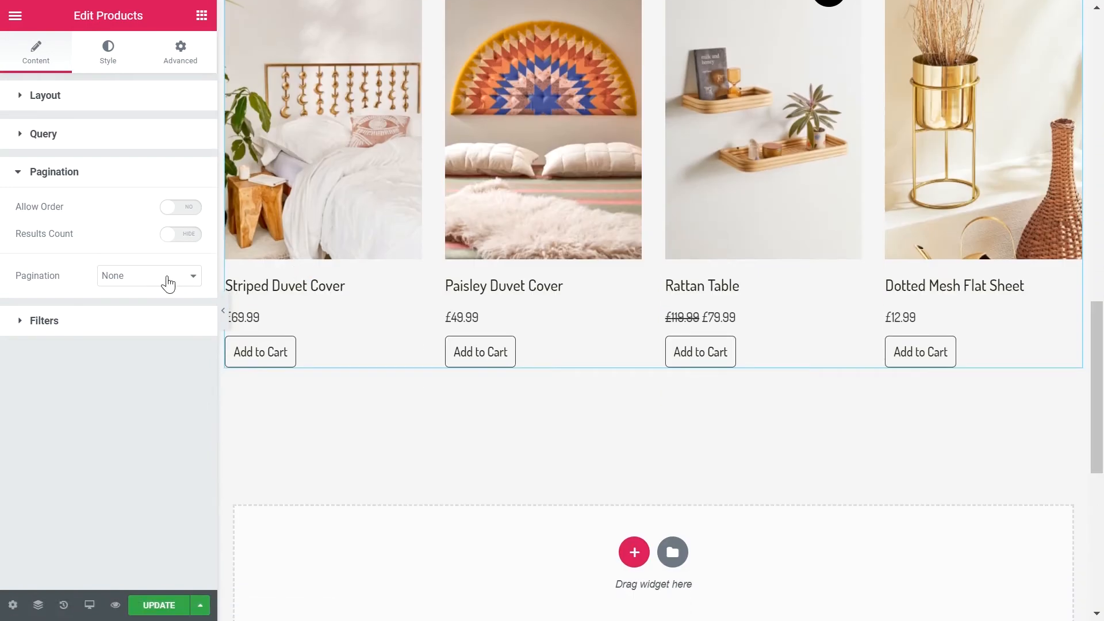
pyautogui.click(167, 277)
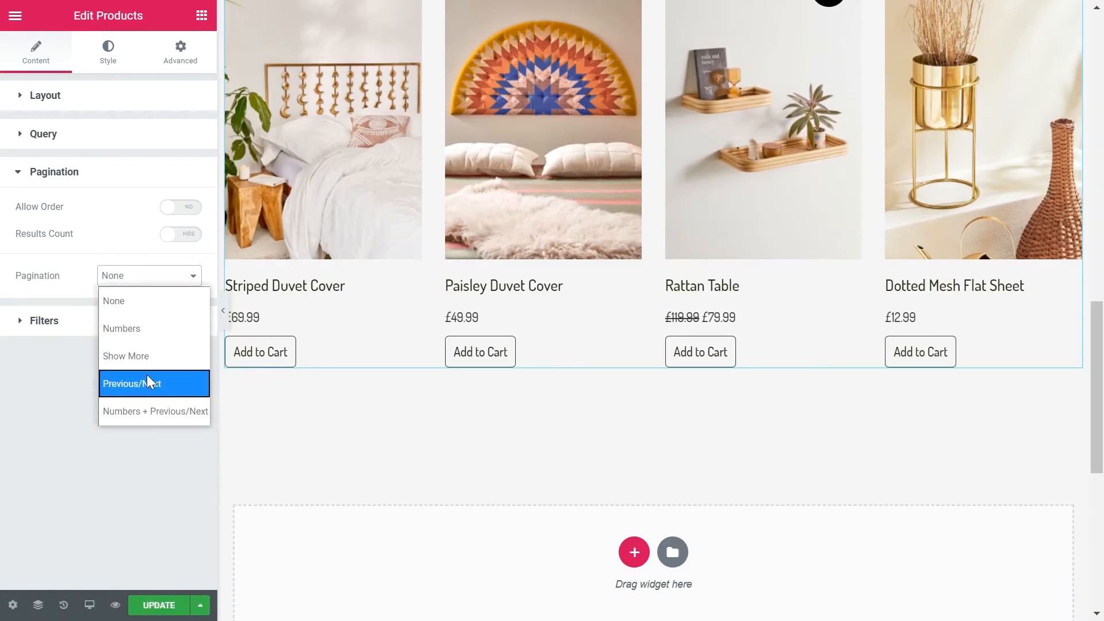
pyautogui.click(168, 411)
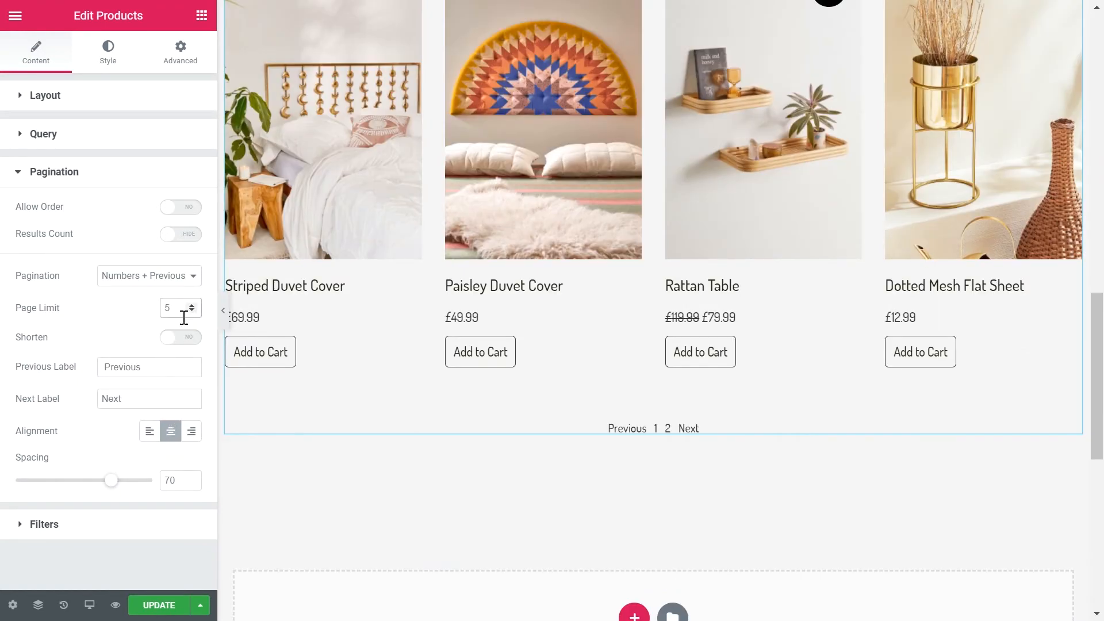
# Step: Try the pagination's Shorten option and the other alignments, returning it to unshortened and centred
pyautogui.click(196, 338)
pyautogui.click(172, 339)
pyautogui.click(166, 363)
pyautogui.click(146, 396)
pyautogui.click(150, 432)
pyautogui.click(170, 432)
pyautogui.click(186, 437)
pyautogui.click(171, 433)
pyautogui.click(107, 182)
# Step: Try showing Product Category filters above the products, toggle the Filter All entry, and hide the filters
pyautogui.click(112, 221)
pyautogui.scroll(15, 340, 249)
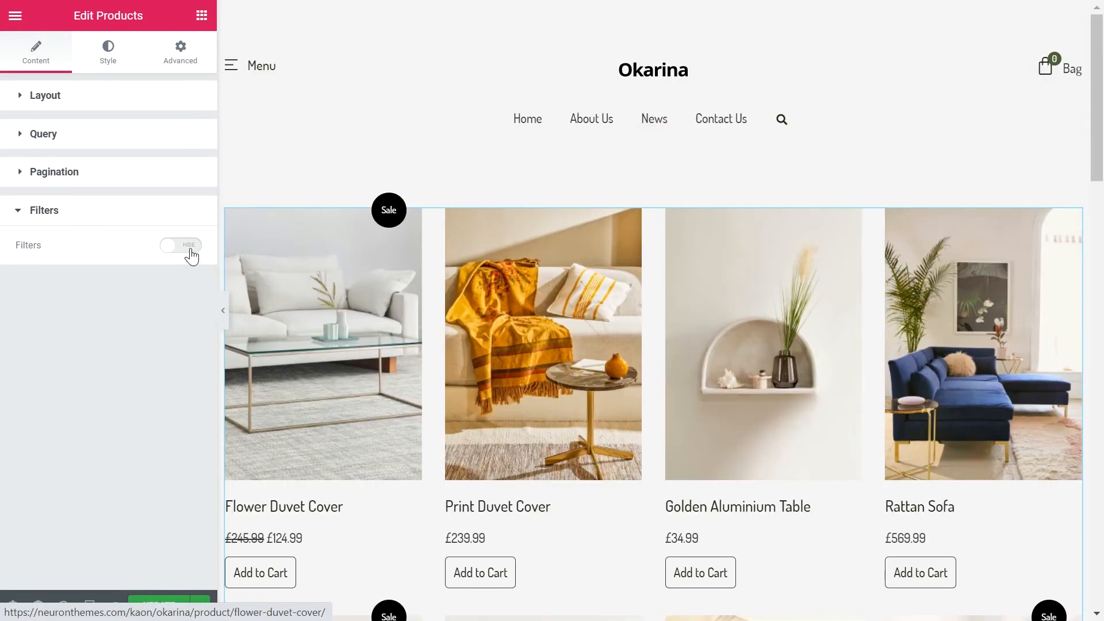
pyautogui.click(190, 248)
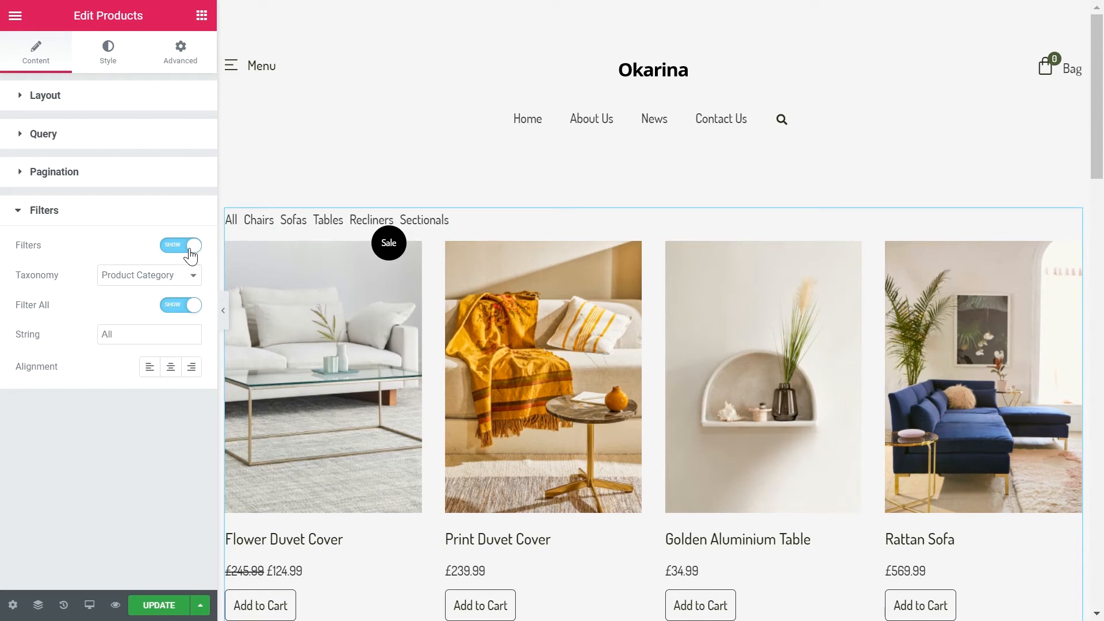
pyautogui.click(157, 281)
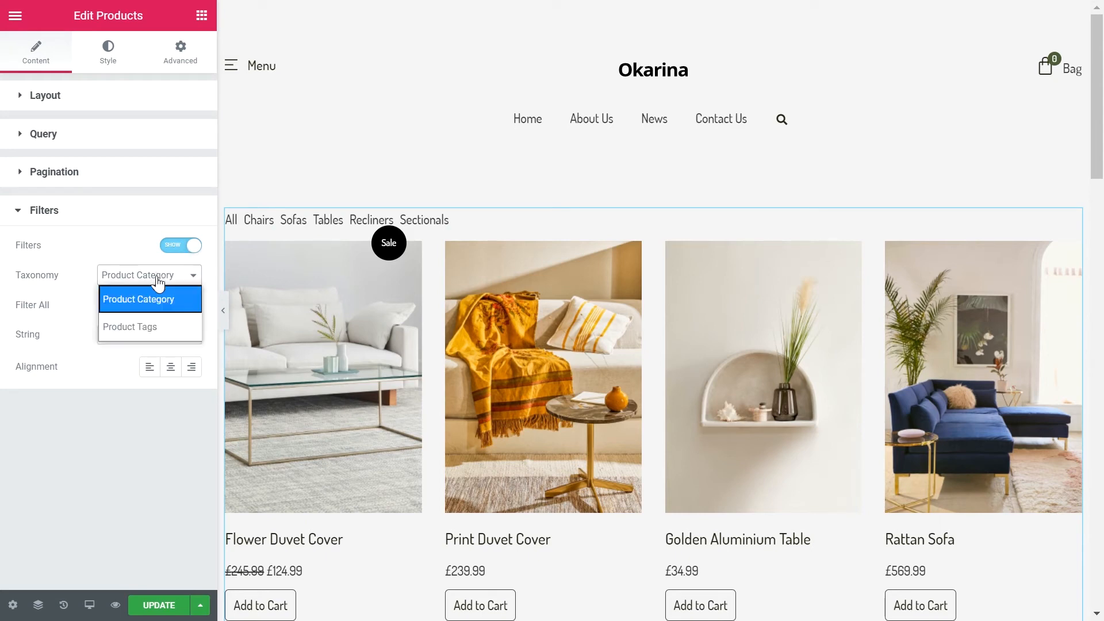
pyautogui.click(147, 301)
pyautogui.click(179, 305)
pyautogui.click(190, 307)
pyautogui.click(167, 246)
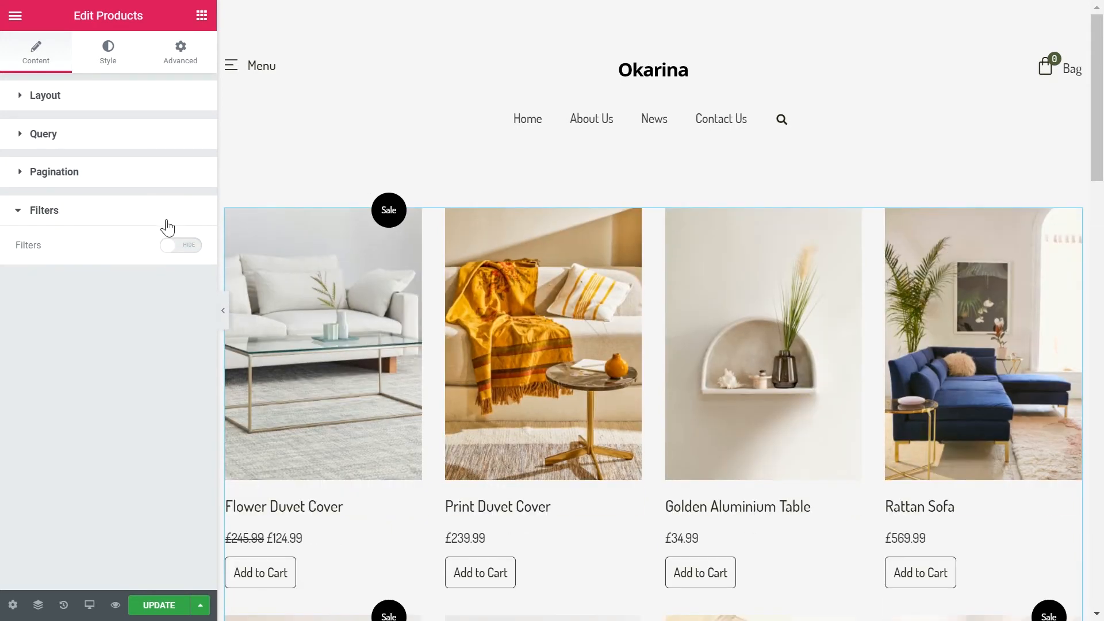
pyautogui.click(168, 224)
# Step: Set the product grid's row gap to 50 px
pyautogui.click(112, 63)
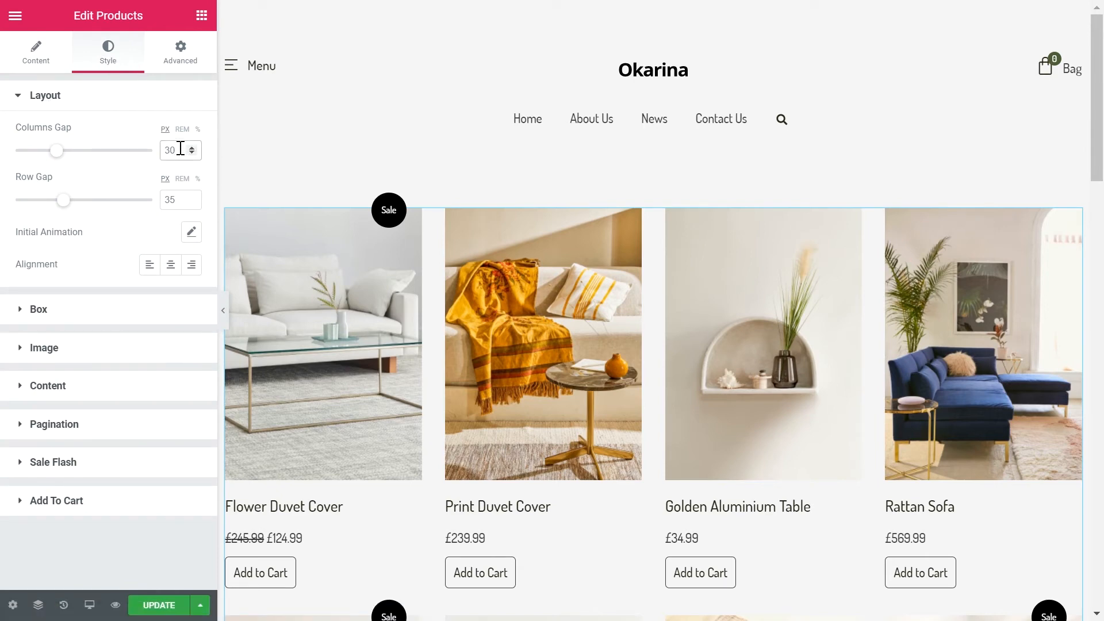
pyautogui.doubleClick(182, 196)
pyautogui.write('50')
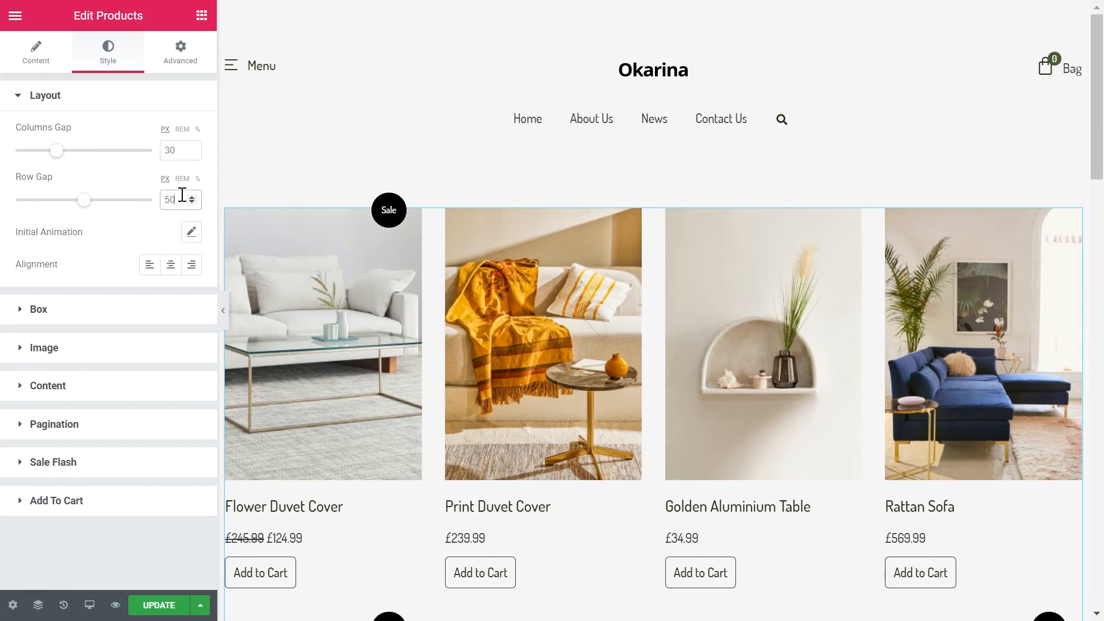
# Step: Enable the products' initial animation with the type Fade In Up and review its delay settings
pyautogui.click(192, 233)
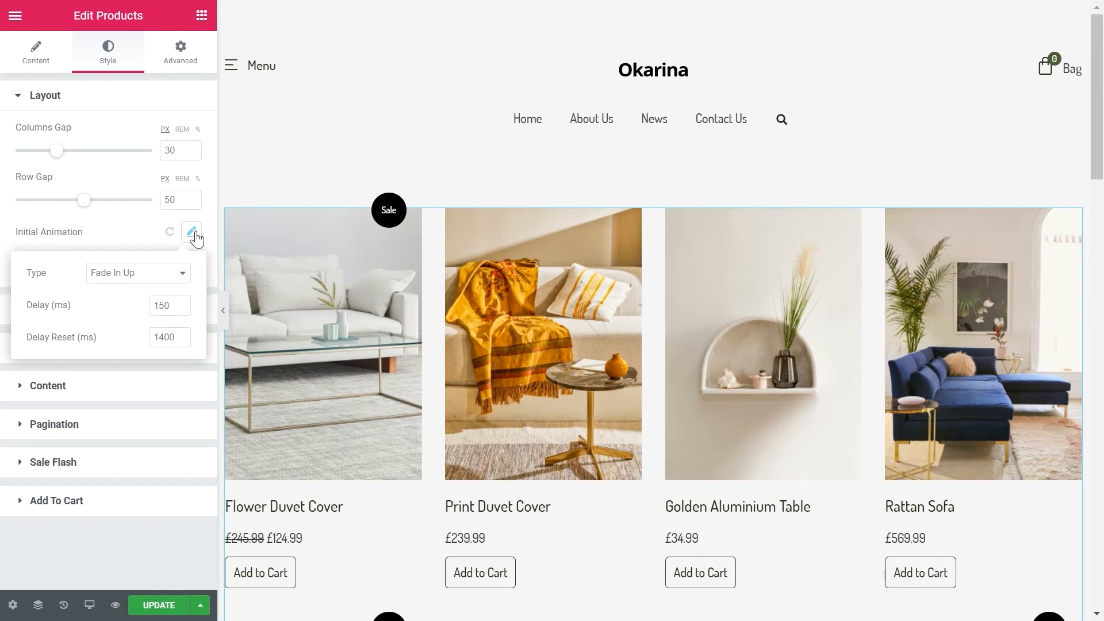
pyautogui.click(150, 282)
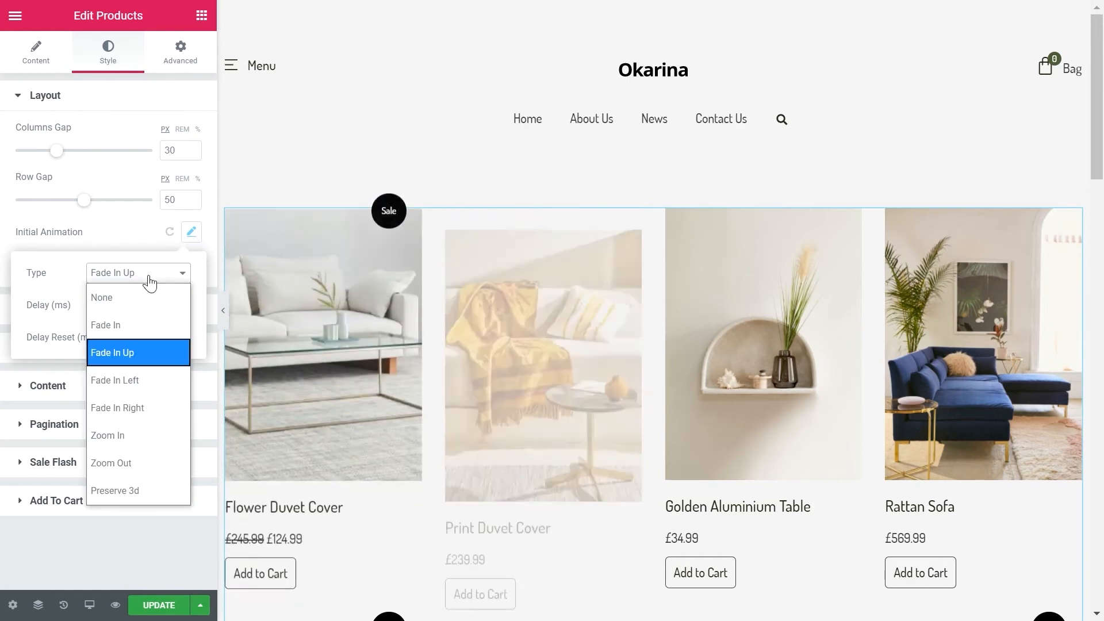
pyautogui.click(137, 352)
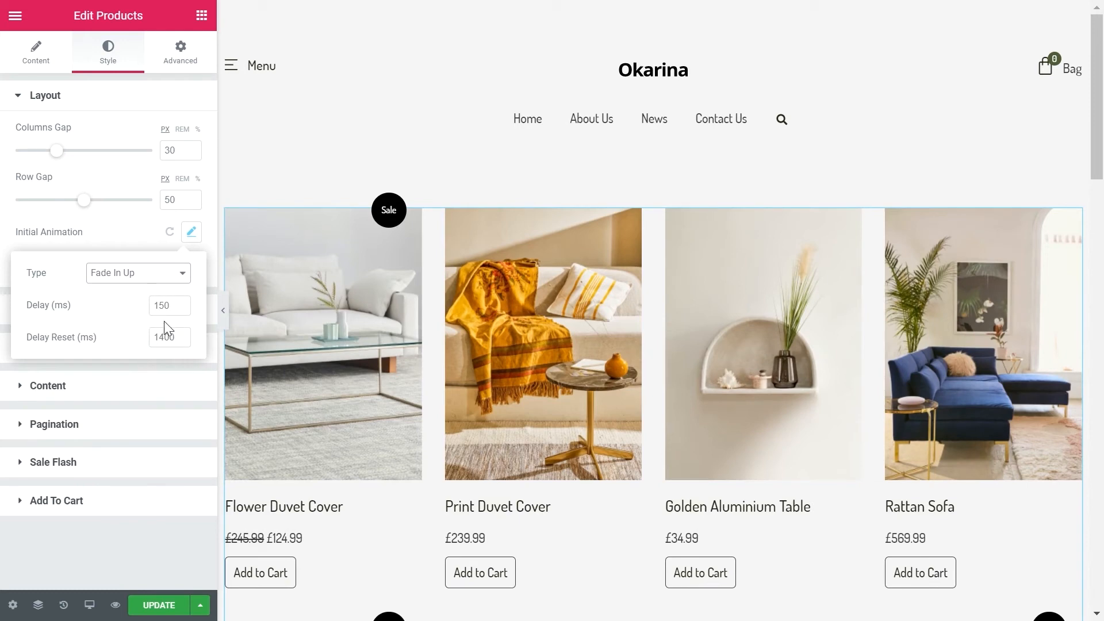
pyautogui.doubleClick(173, 307)
pyautogui.write('1')
pyautogui.click(168, 337)
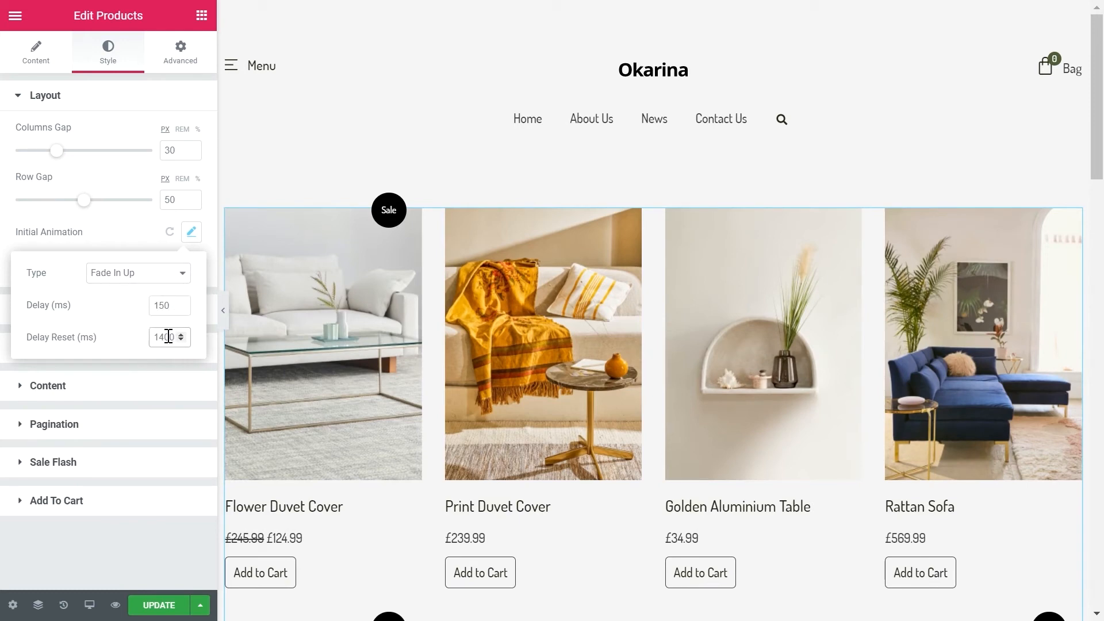
pyautogui.click(134, 232)
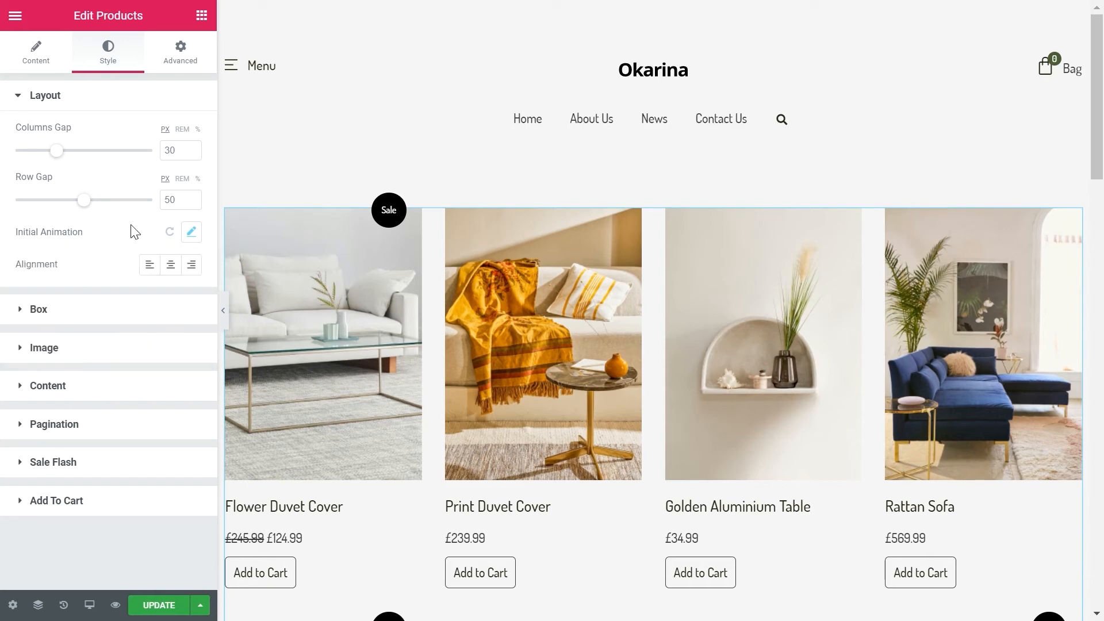
# Step: Give the product boxes a border width of 9 on all sides and the background color #383838
pyautogui.click(67, 316)
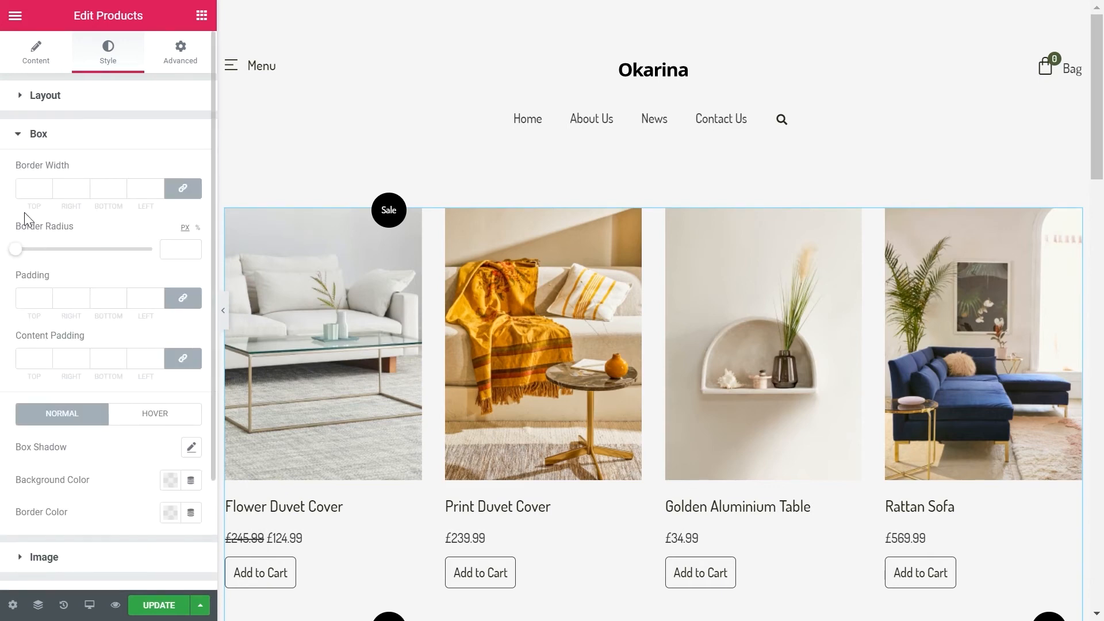
pyautogui.write('9')
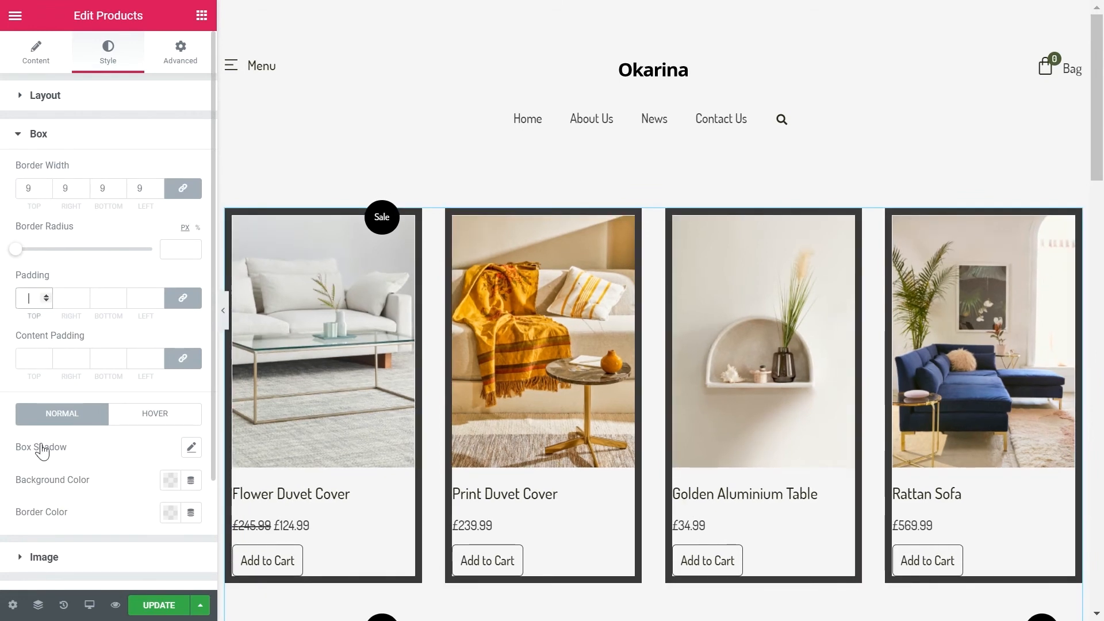
pyautogui.click(170, 480)
pyautogui.click(137, 238)
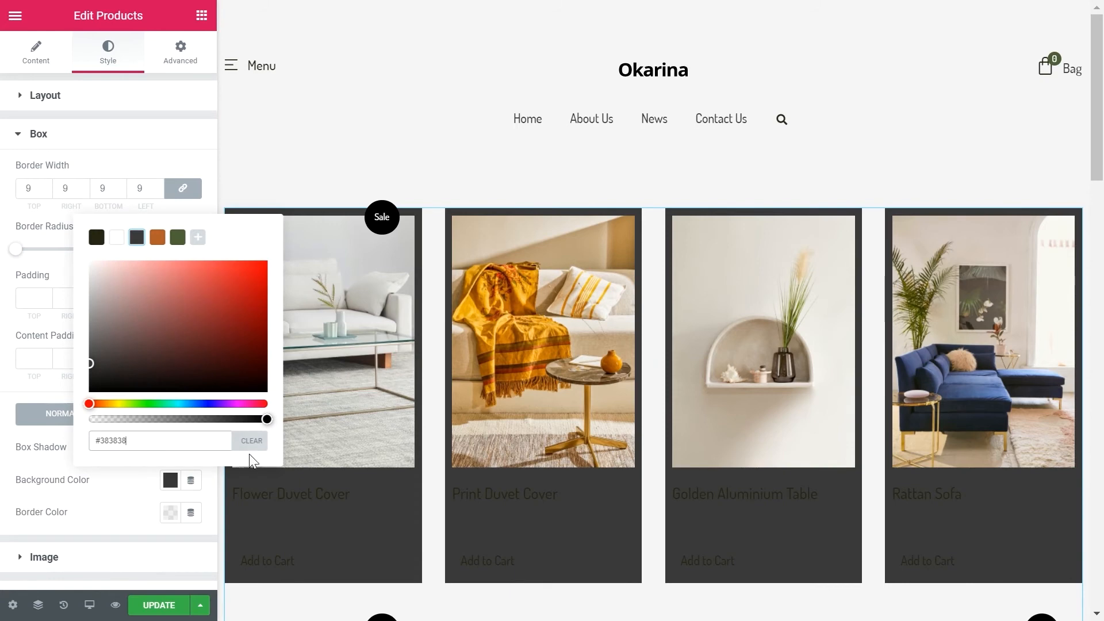
# Step: Clear the product boxes' background color and set their border width to 0 on all sides
pyautogui.click(246, 445)
pyautogui.doubleClick(28, 191)
pyautogui.write('0')
pyautogui.click(46, 134)
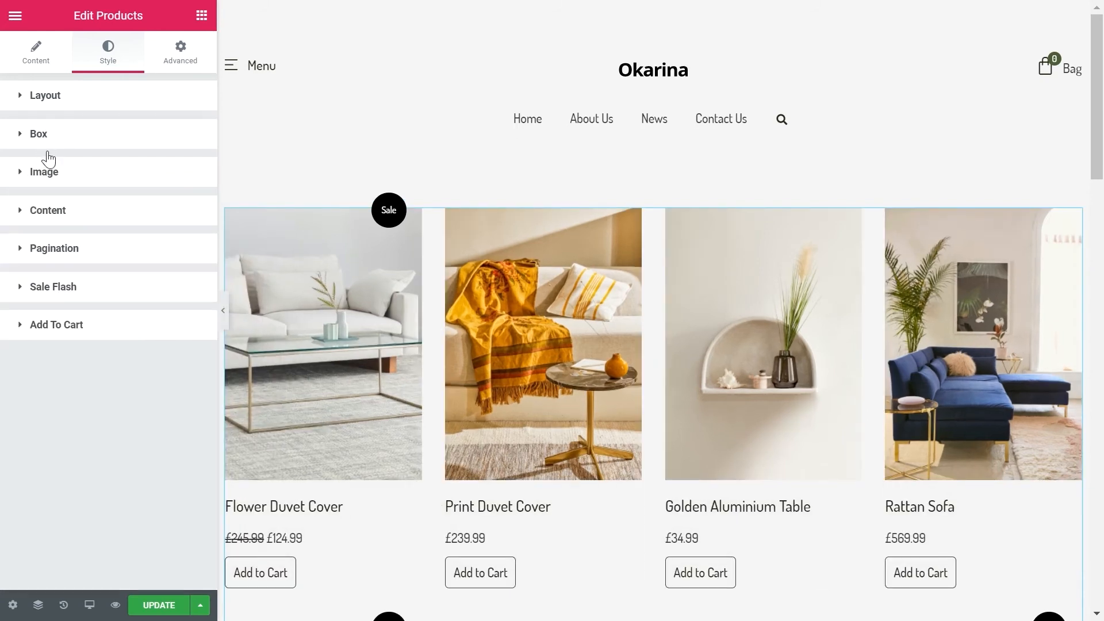
# Step: Set the product images' spacing to 24 and review the content style settings for title, price and star rating
pyautogui.click(52, 173)
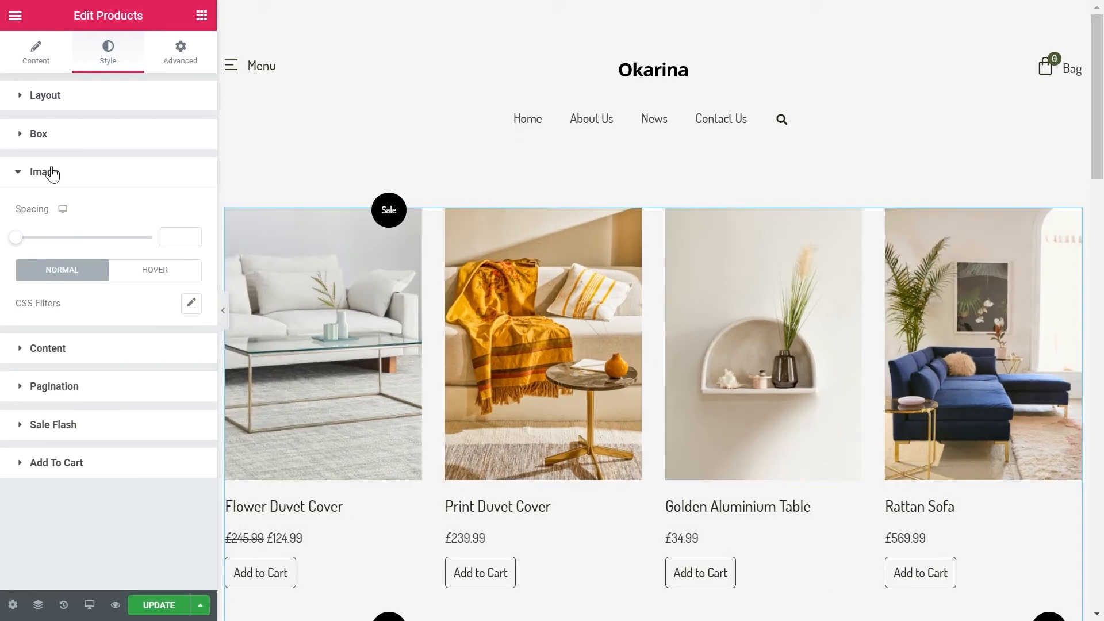
pyautogui.click(169, 236)
pyautogui.write('24')
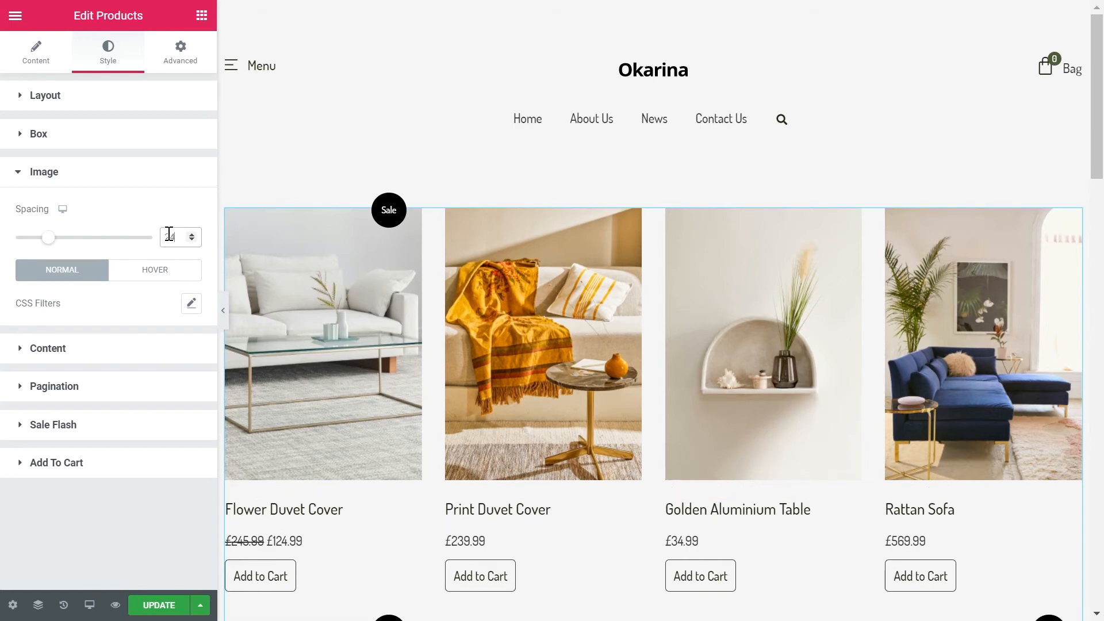
pyautogui.click(122, 351)
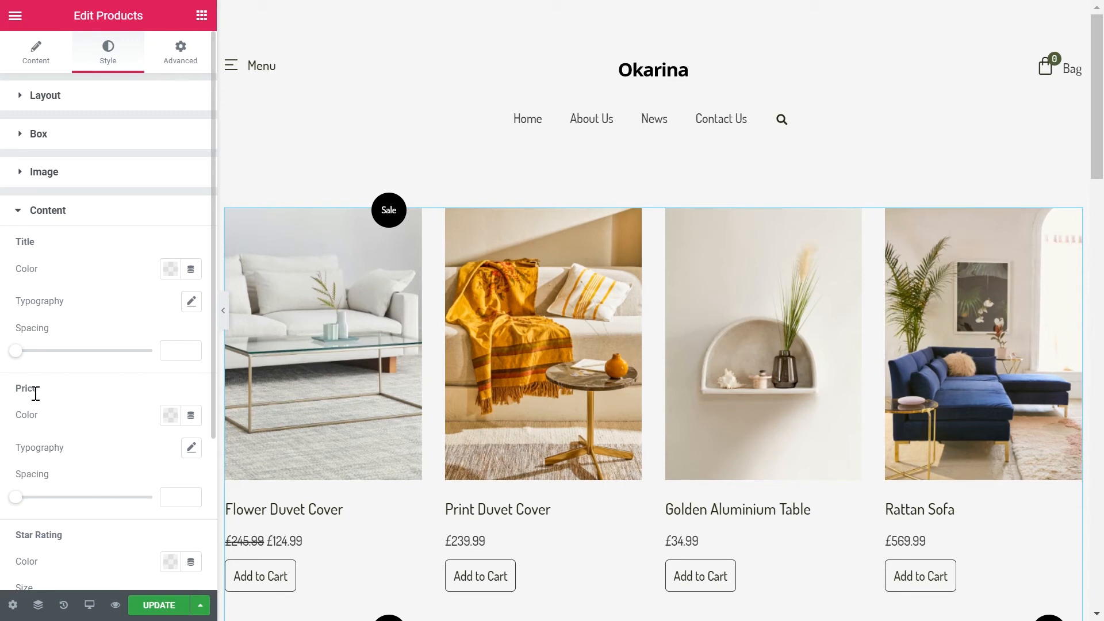
pyautogui.click(87, 212)
# Step: Set the pagination typography to size 18 px, weight 500 and line height 30 px
pyautogui.click(65, 253)
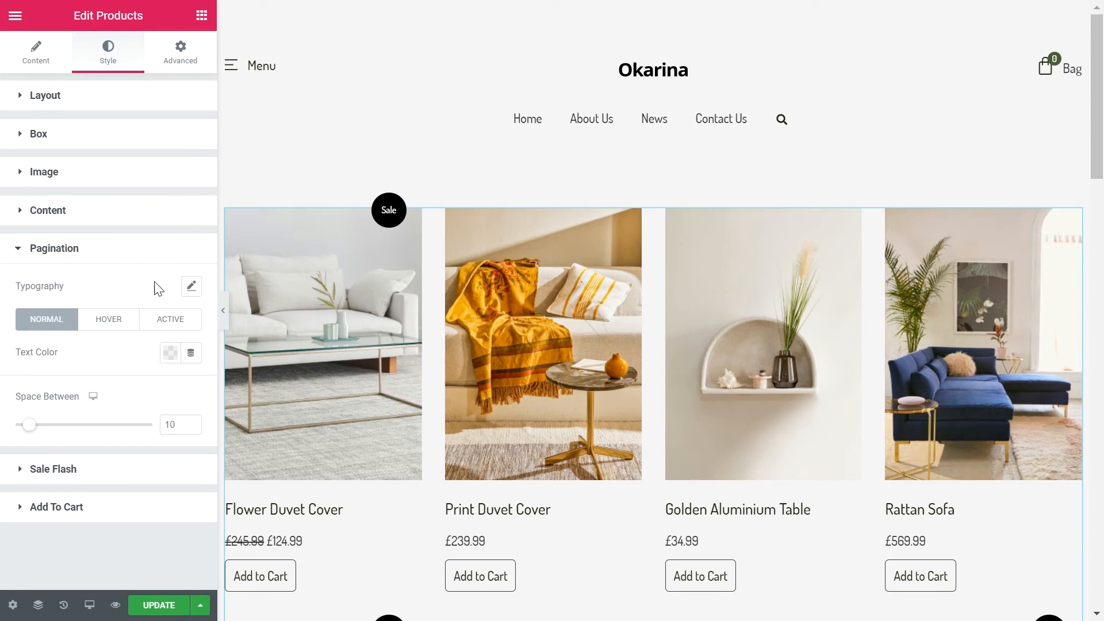
pyautogui.click(192, 287)
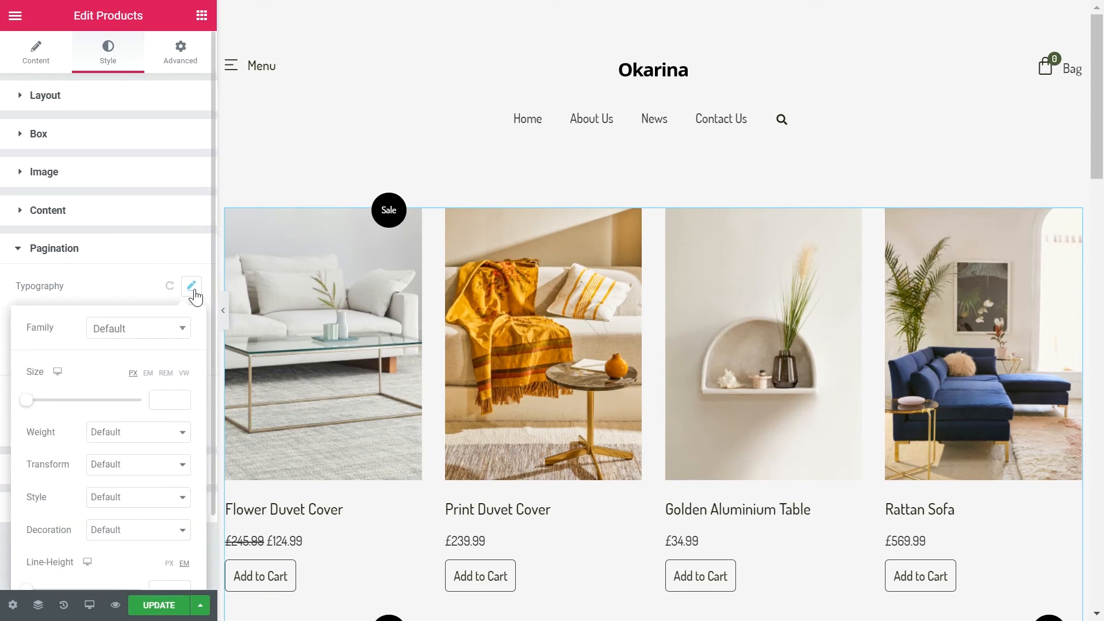
pyautogui.click(169, 399)
pyautogui.write('18')
pyautogui.click(139, 432)
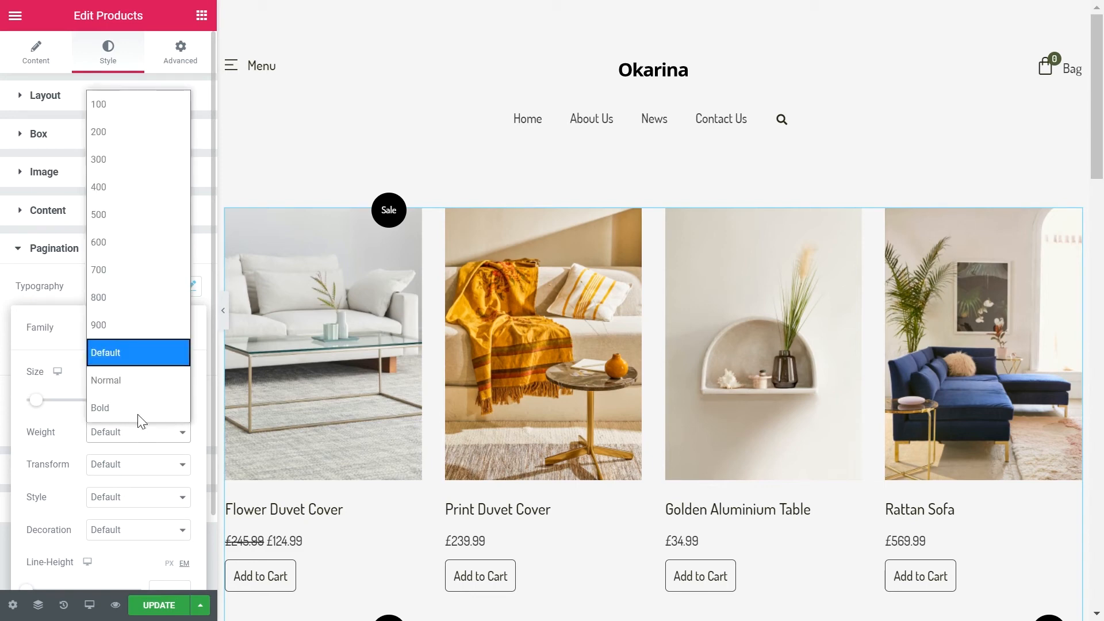
pyautogui.click(92, 221)
pyautogui.scroll(-2, 153, 525)
pyautogui.click(158, 503)
pyautogui.write('30')
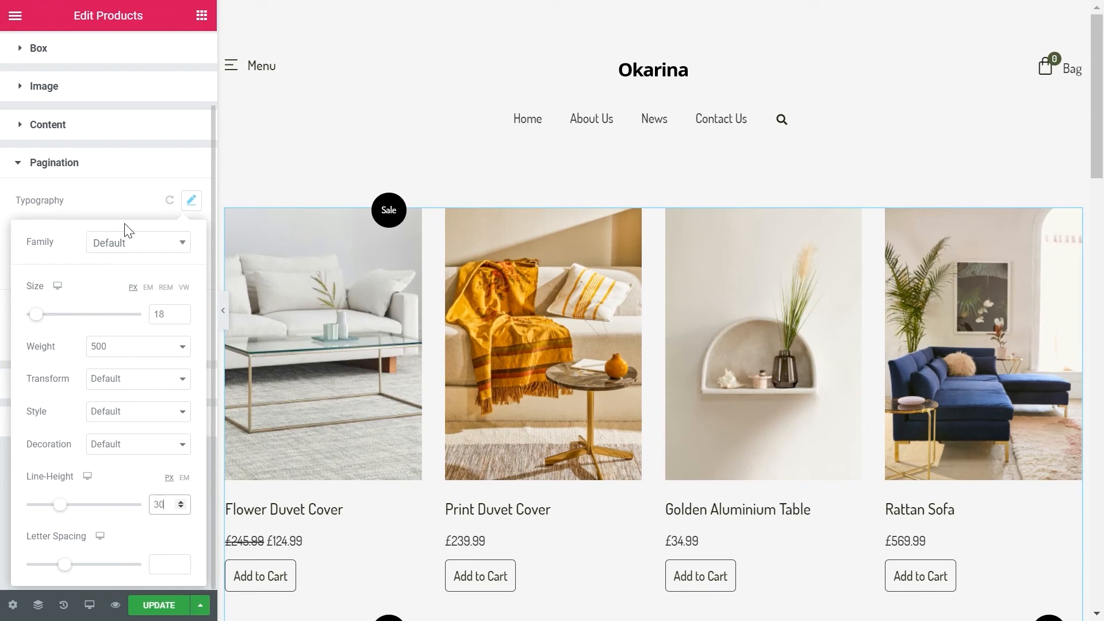
pyautogui.click(109, 208)
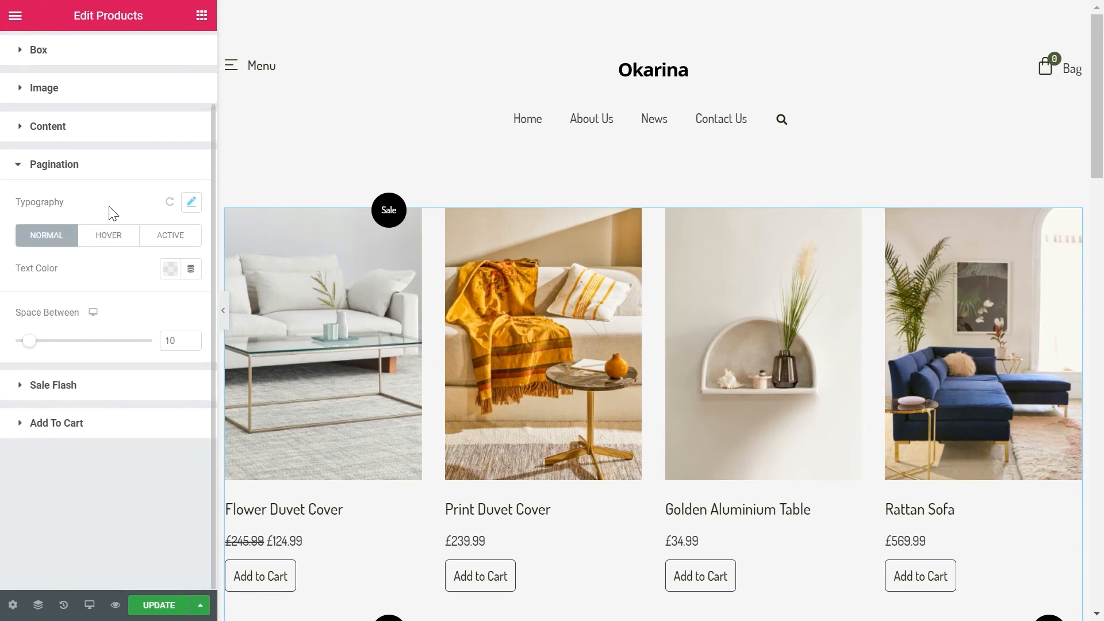
# Step: Give the pagination an orange-brown hover text color and set its space between to 40
pyautogui.click(103, 235)
pyautogui.scroll(2, 130, 292)
pyautogui.click(170, 353)
pyautogui.click(159, 390)
pyautogui.click(131, 352)
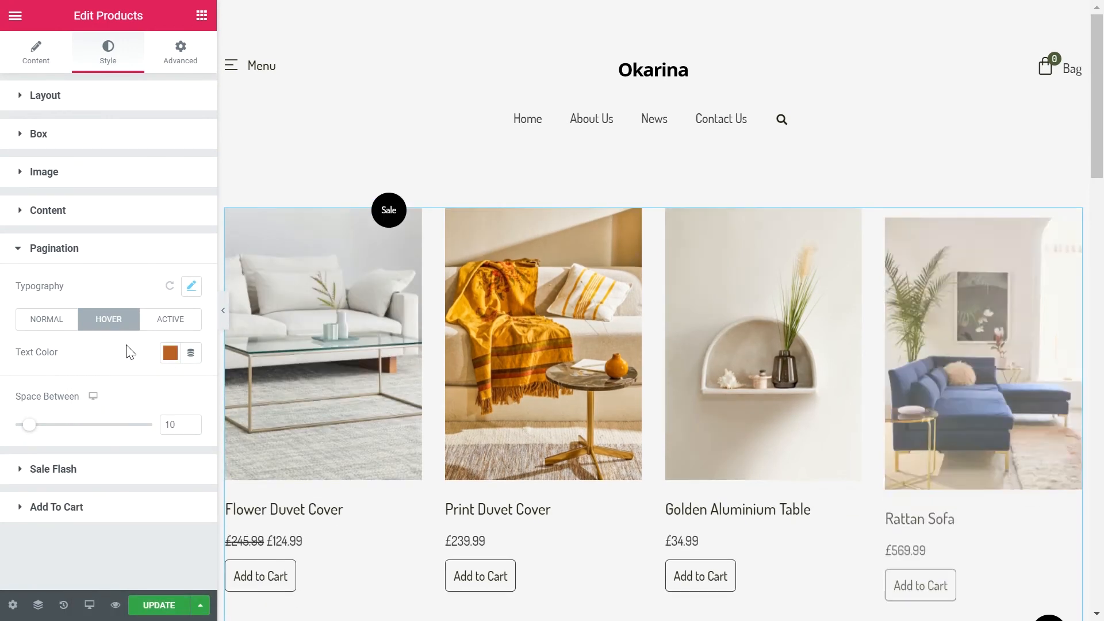
pyautogui.doubleClick(175, 427)
pyautogui.write('40')
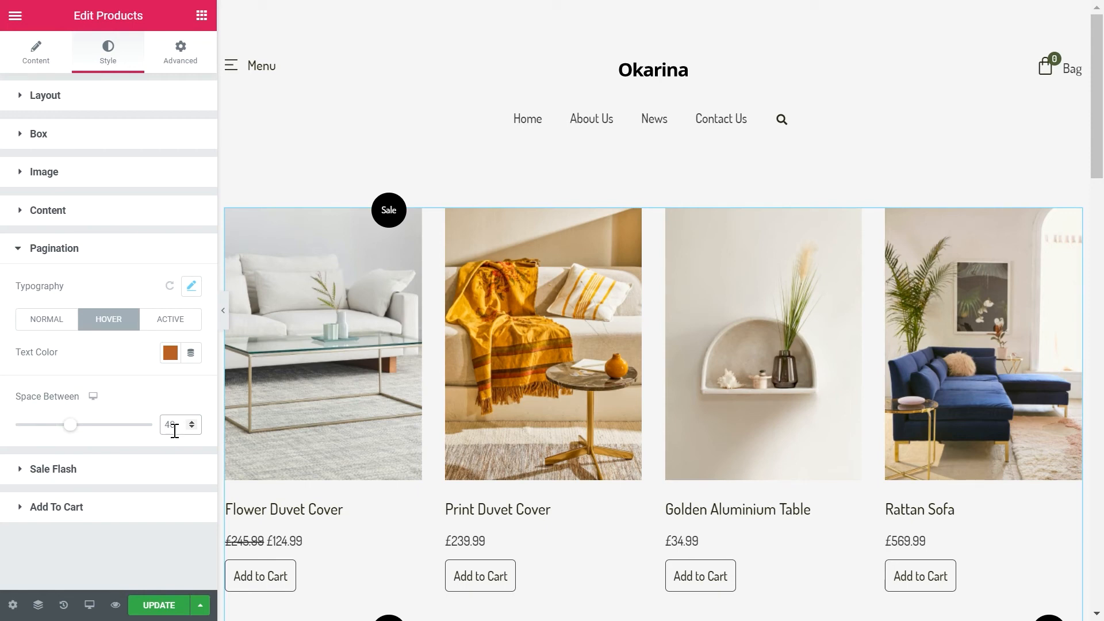
# Step: Try hiding the products' Sale Flash badge and show it again
pyautogui.click(147, 475)
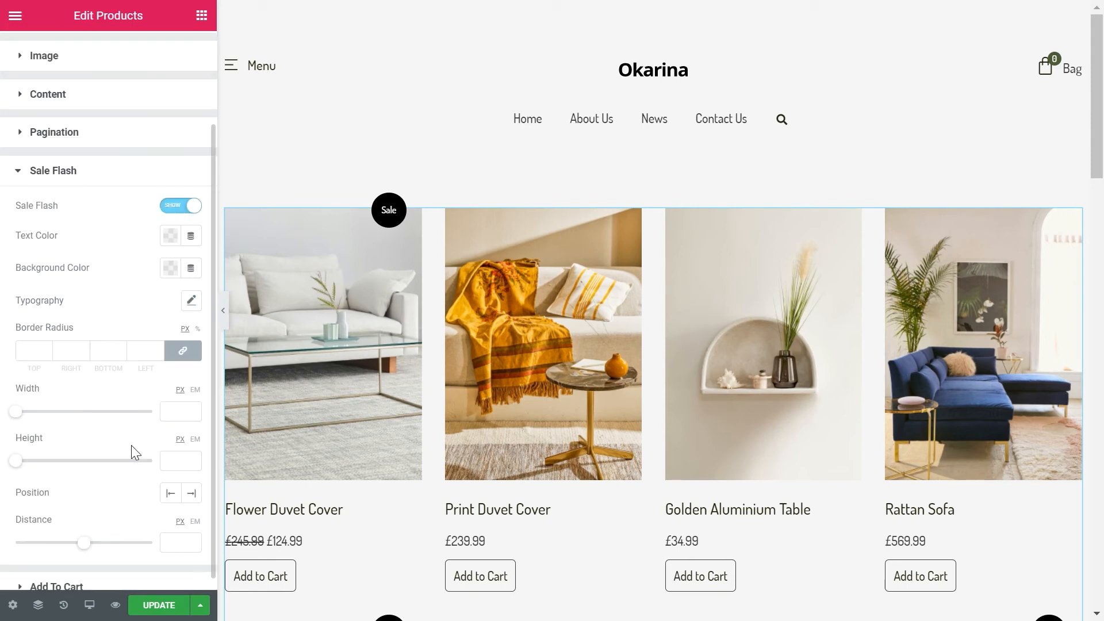
pyautogui.click(186, 209)
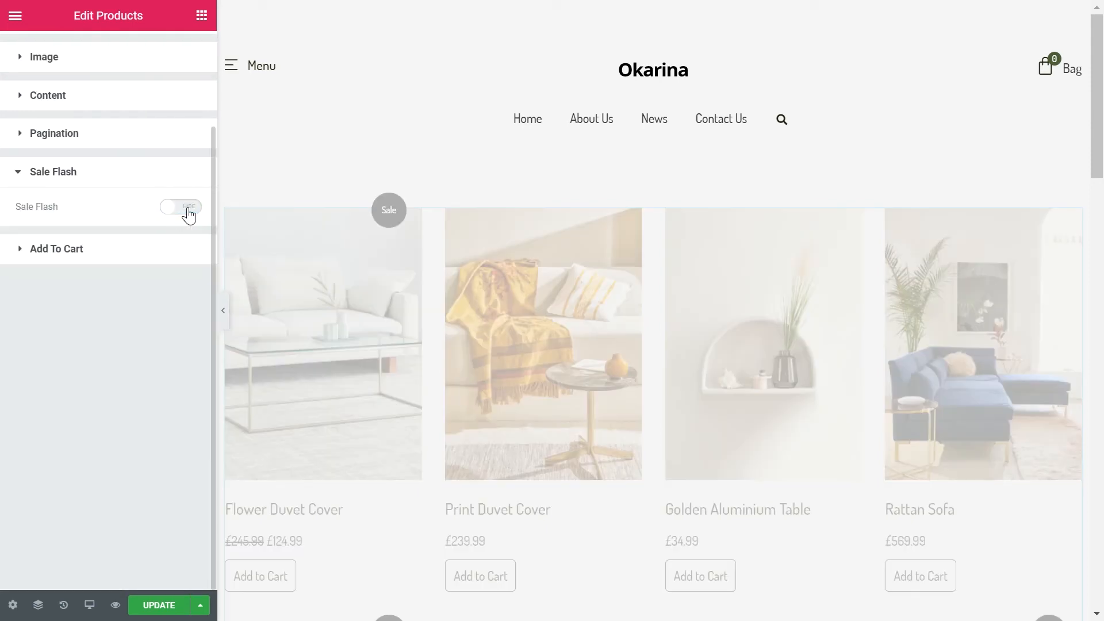
pyautogui.click(189, 212)
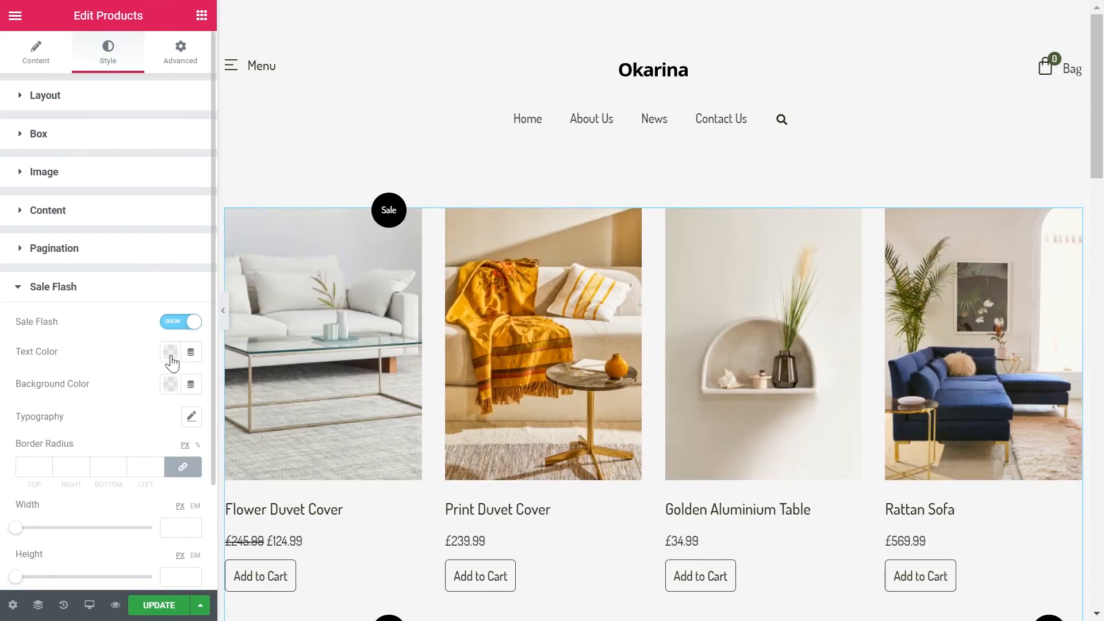
# Step: Set the Sale Flash typography to size 16 px, weight 500 and line height 26 px
pyautogui.click(192, 418)
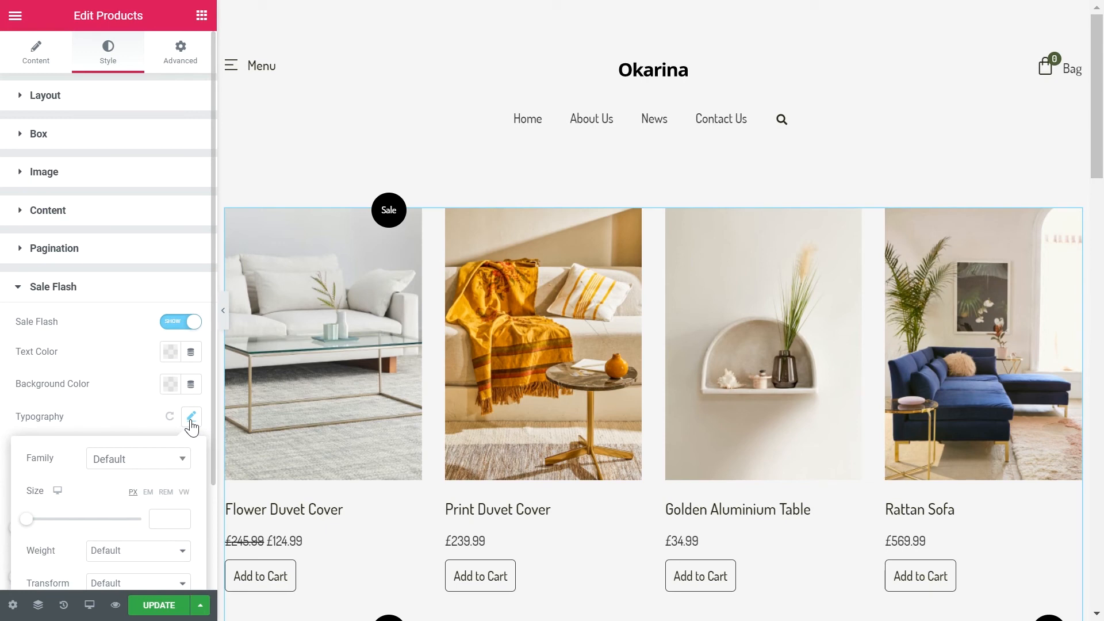
pyautogui.scroll(-2, 180, 437)
pyautogui.click(163, 402)
pyautogui.write('1')
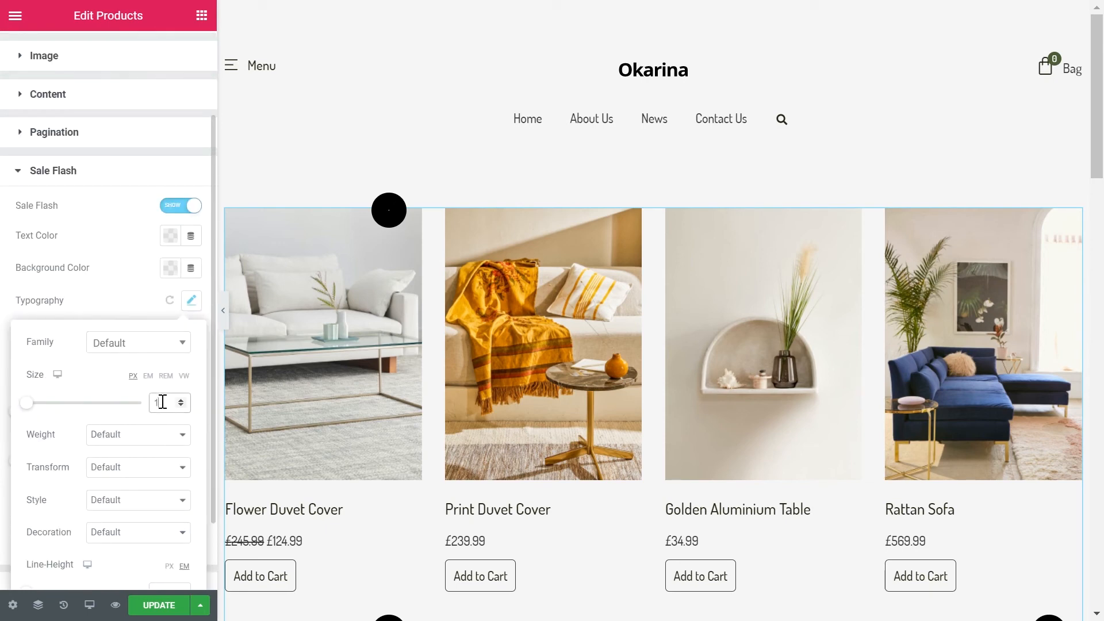
pyautogui.write('0')
pyautogui.click(152, 437)
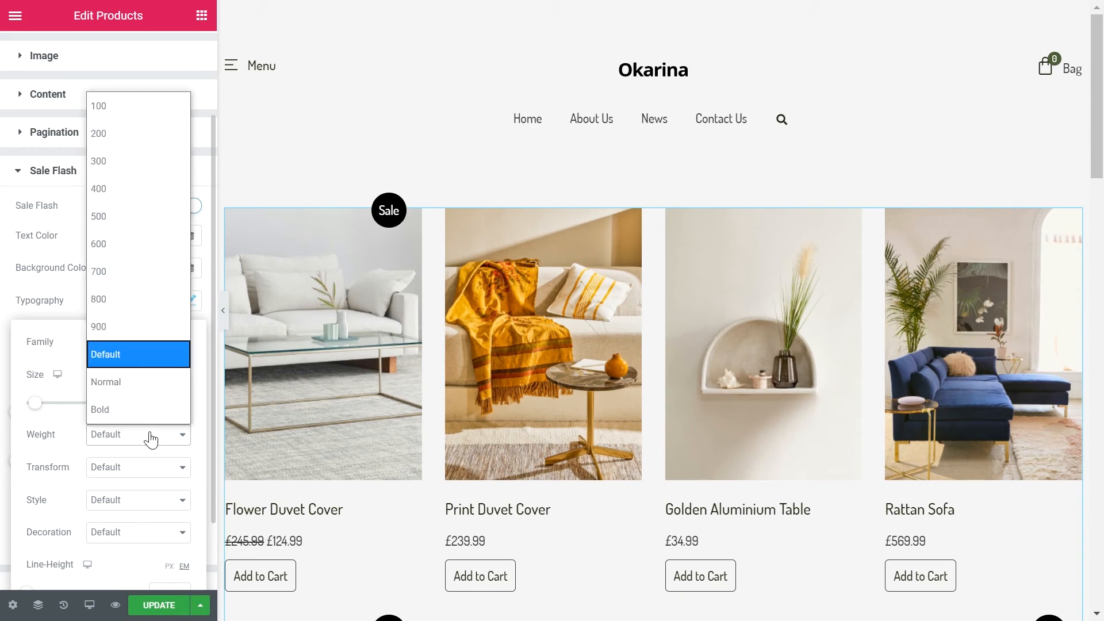
pyautogui.click(125, 214)
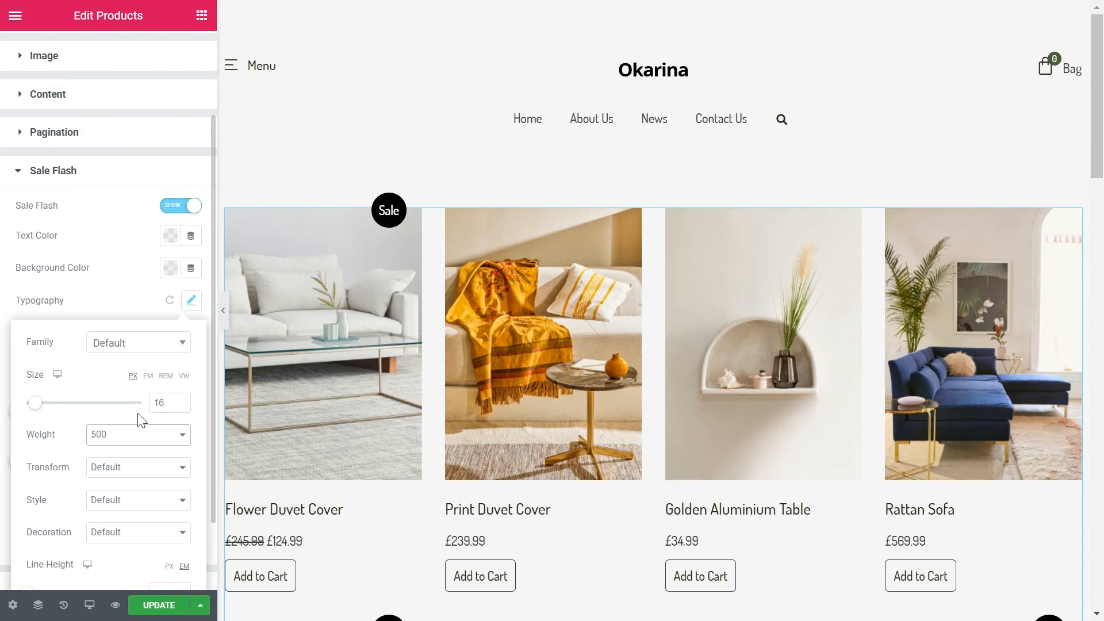
pyautogui.scroll(-2, 141, 426)
pyautogui.click(169, 477)
pyautogui.click(162, 502)
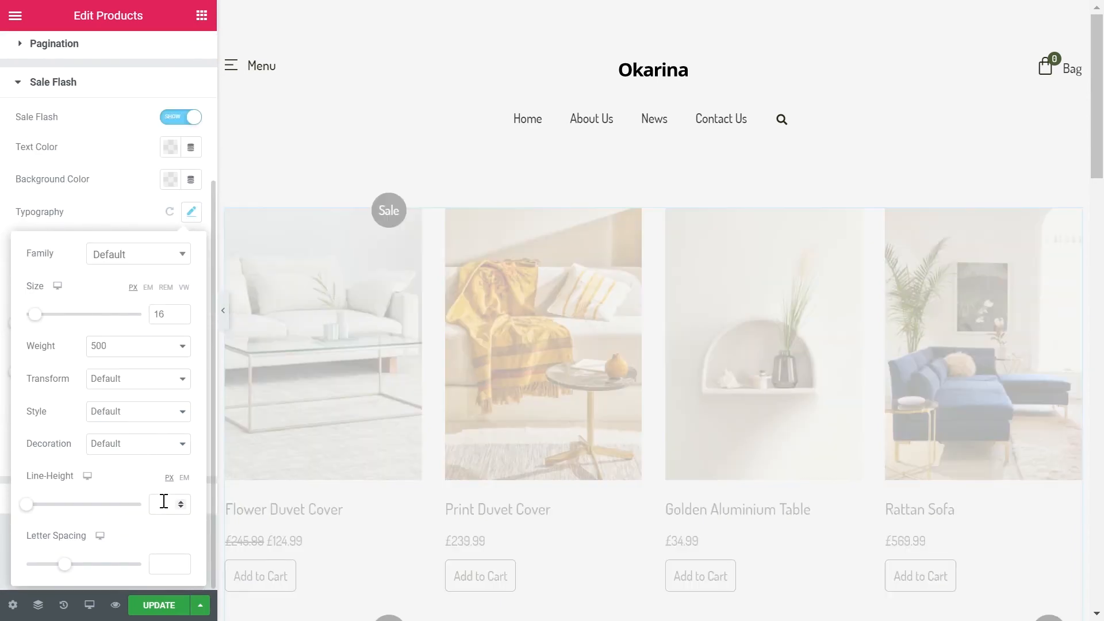
pyautogui.write('20')
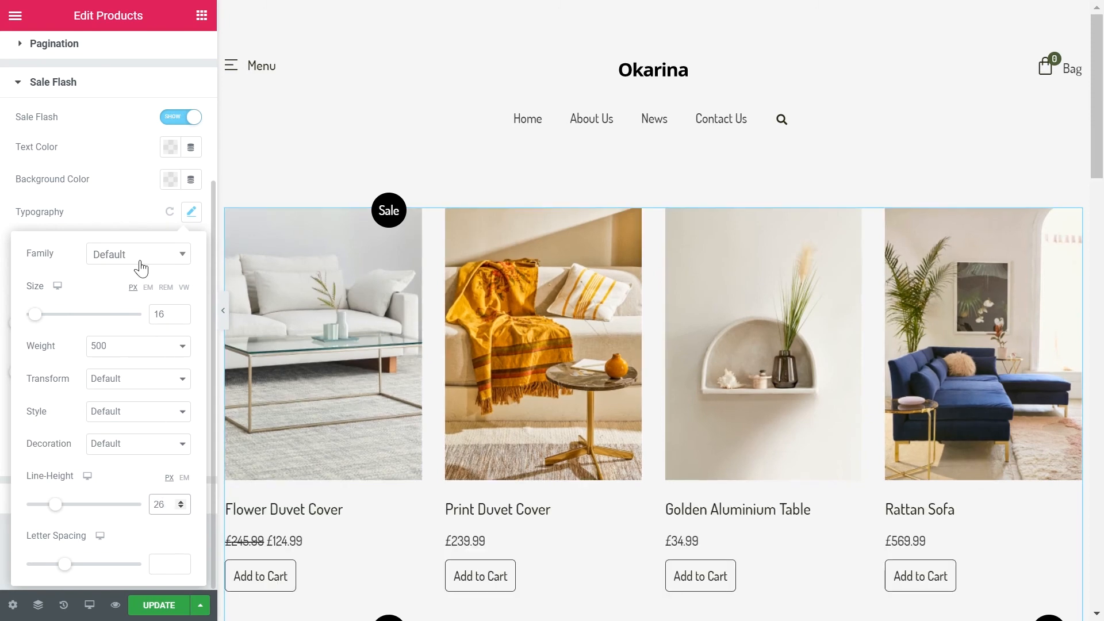
pyautogui.click(118, 219)
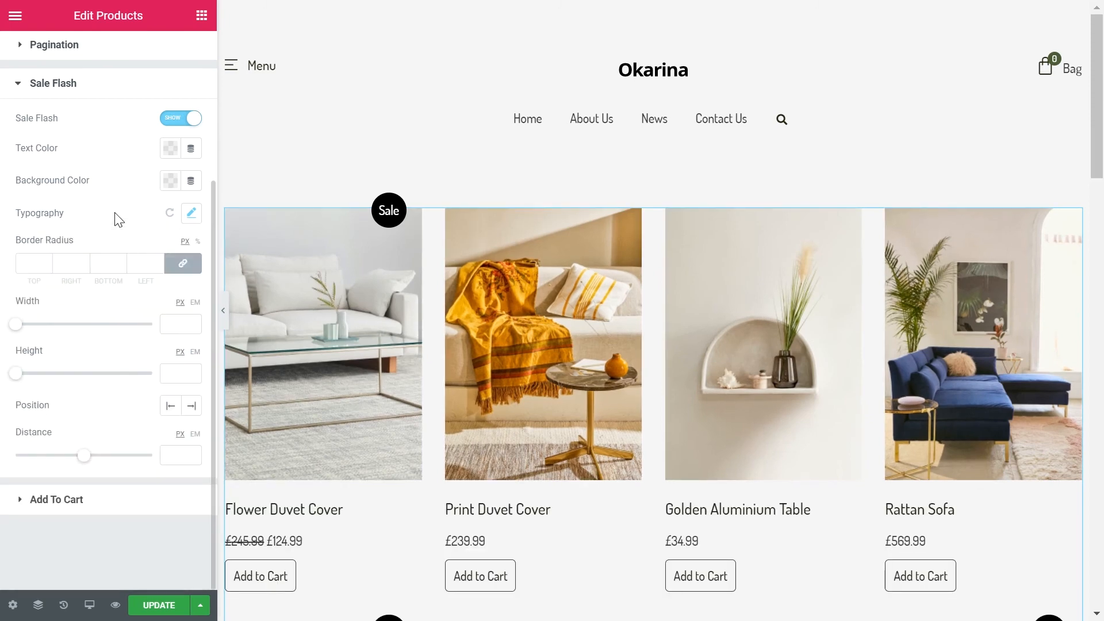
# Step: Make the Sale Flash badge square-cornered with border radius 0, width 50 px and height 27 px
pyautogui.click(36, 267)
pyautogui.write('0')
pyautogui.click(170, 400)
pyautogui.write('50')
pyautogui.click(171, 449)
pyautogui.write('2')
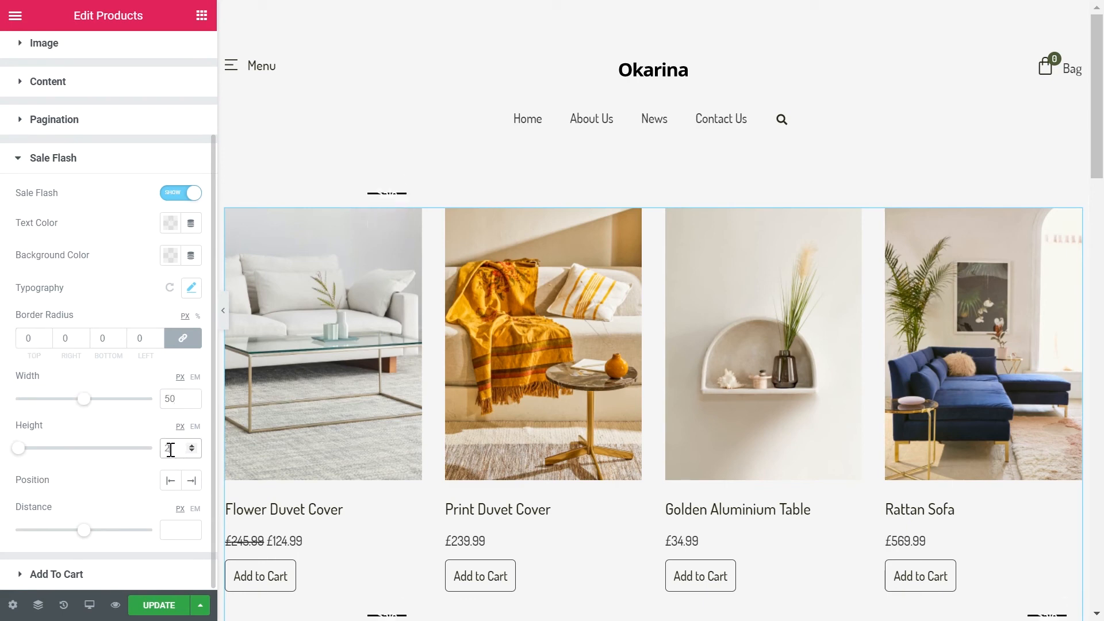
pyautogui.write('5')
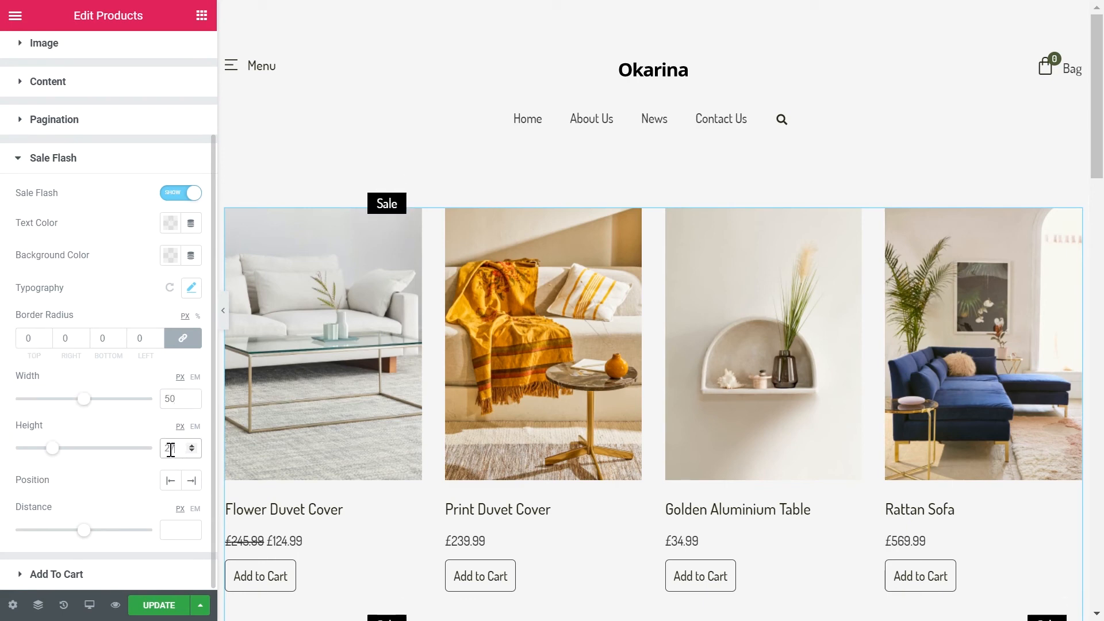
# Step: Position the Sale Flash badge on the left of the product image with a distance of 12 px
pyautogui.click(170, 481)
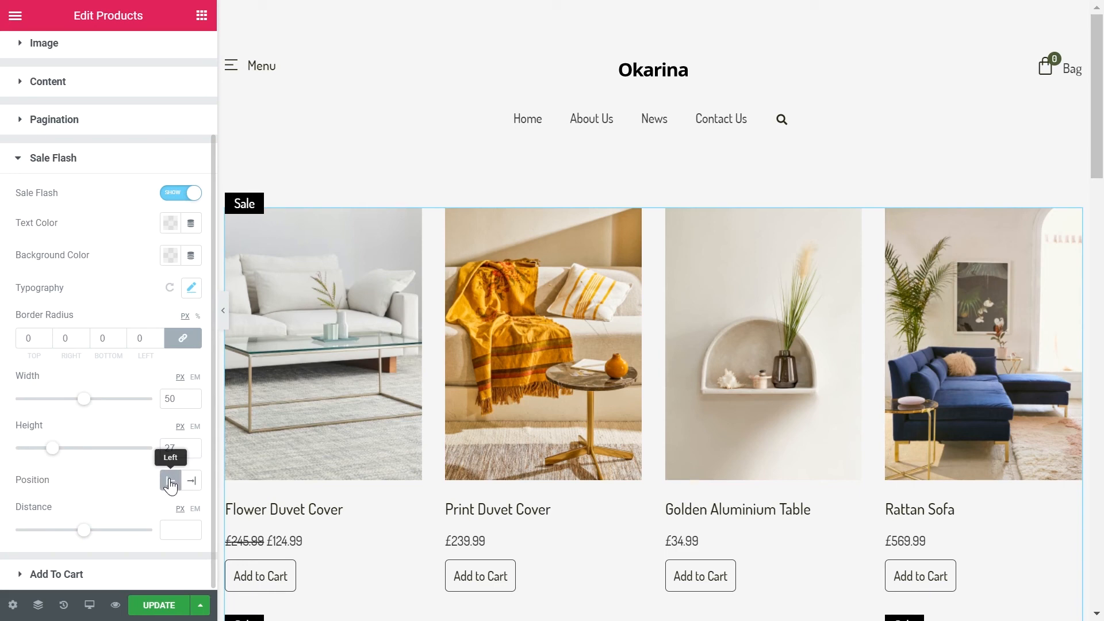
pyautogui.click(177, 524)
pyautogui.write('12')
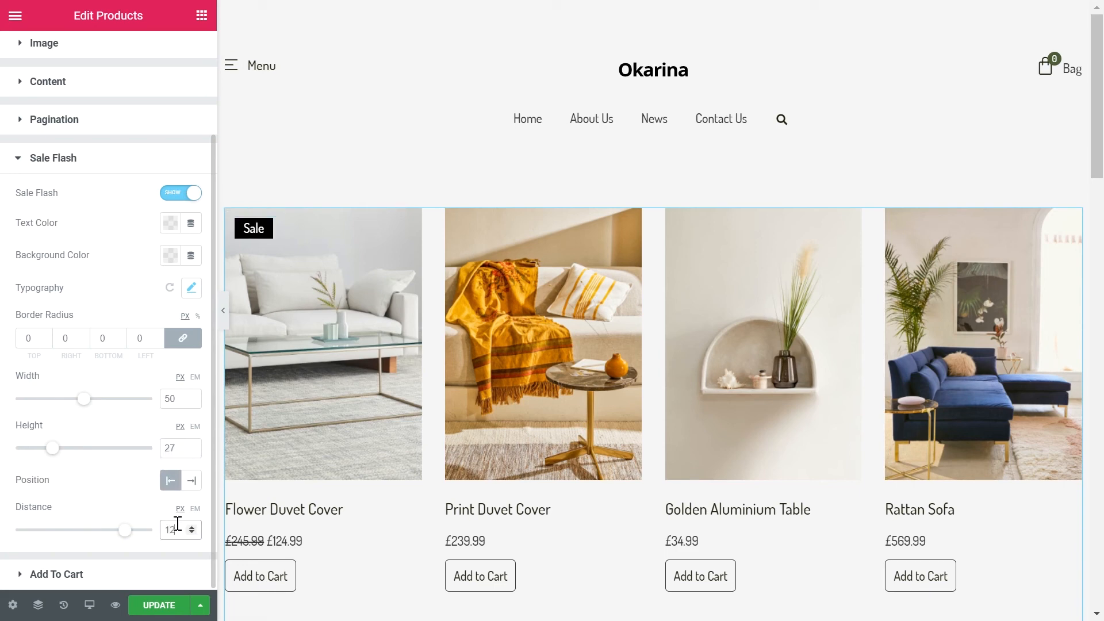
# Step: Set the Add To Cart typography decoration to Underline
pyautogui.click(127, 576)
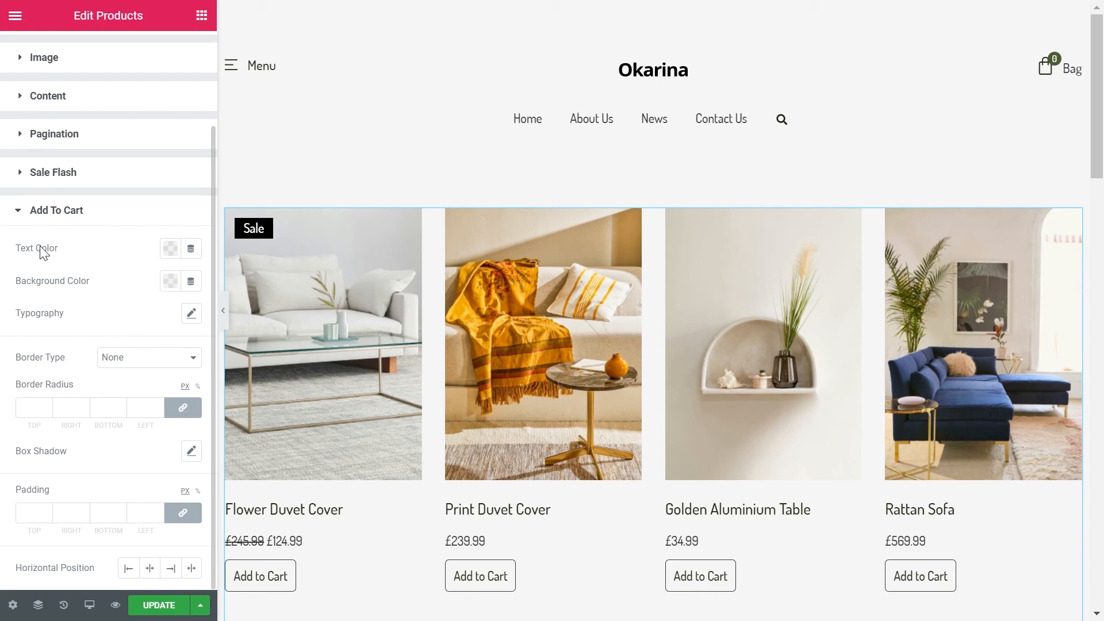
pyautogui.click(191, 313)
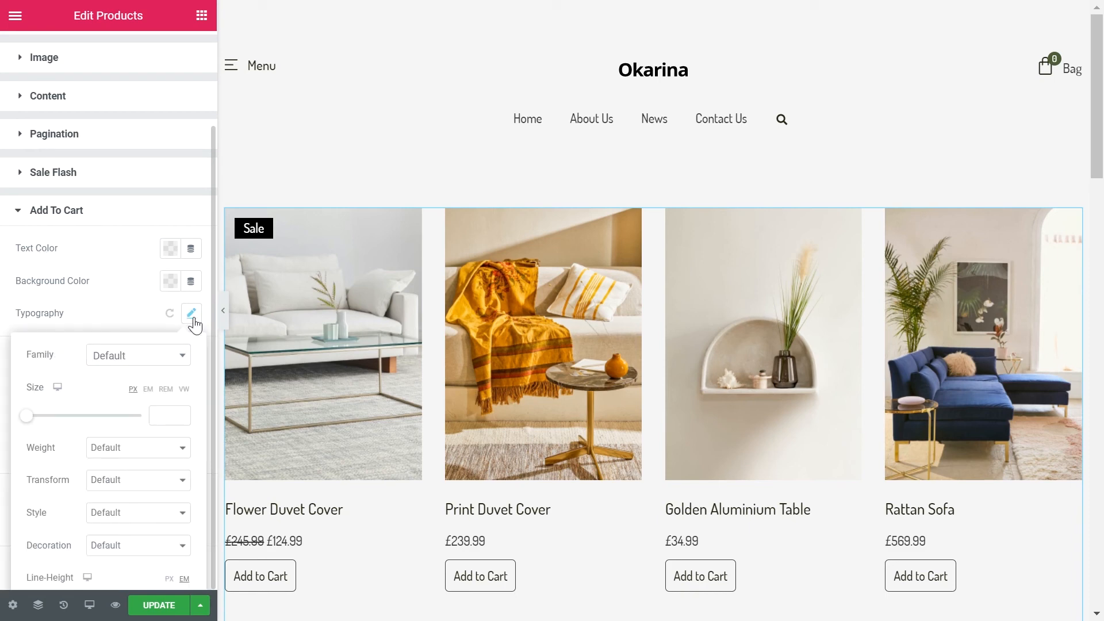
pyautogui.click(142, 549)
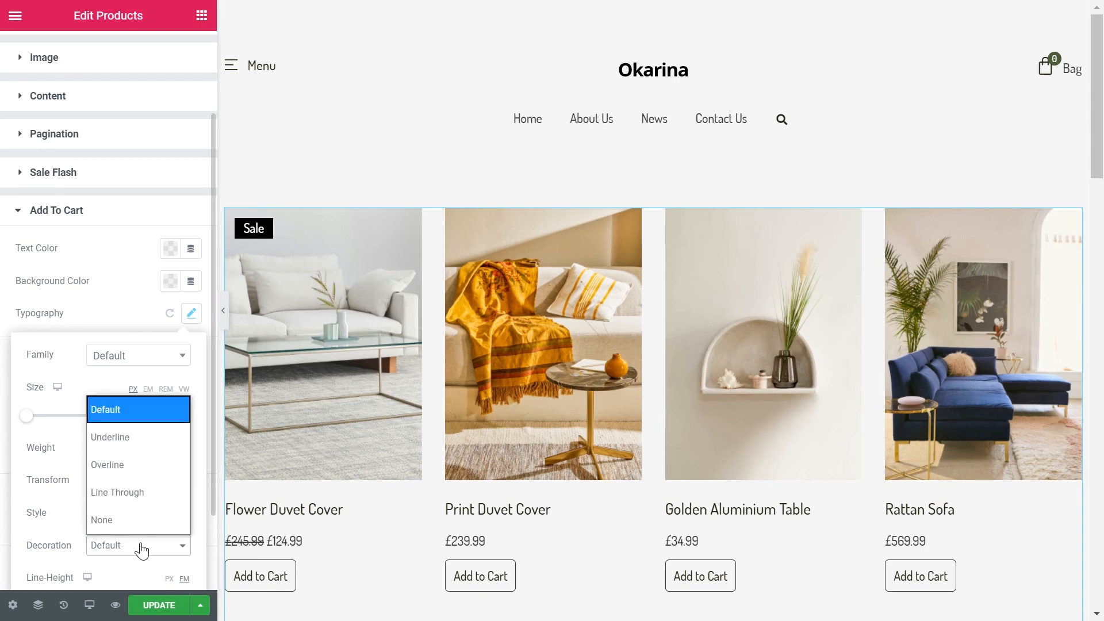
pyautogui.click(109, 437)
pyautogui.click(119, 314)
# Step: Set the Add To Cart border type to Solid with a width of 0 on all sides
pyautogui.click(128, 365)
pyautogui.click(124, 407)
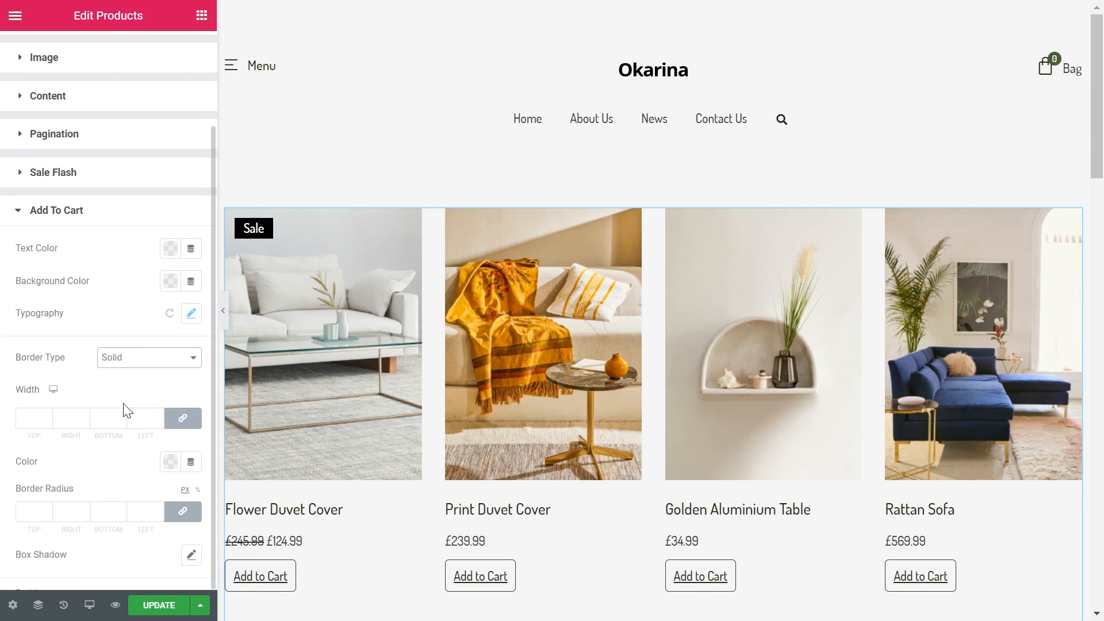
pyautogui.click(36, 420)
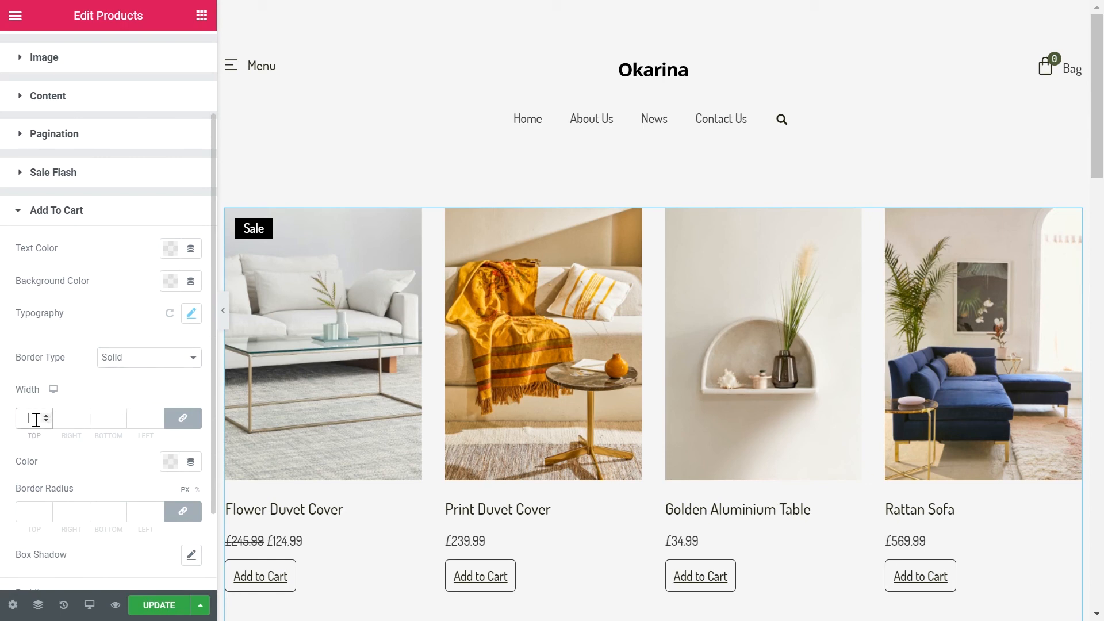
pyautogui.write('0')
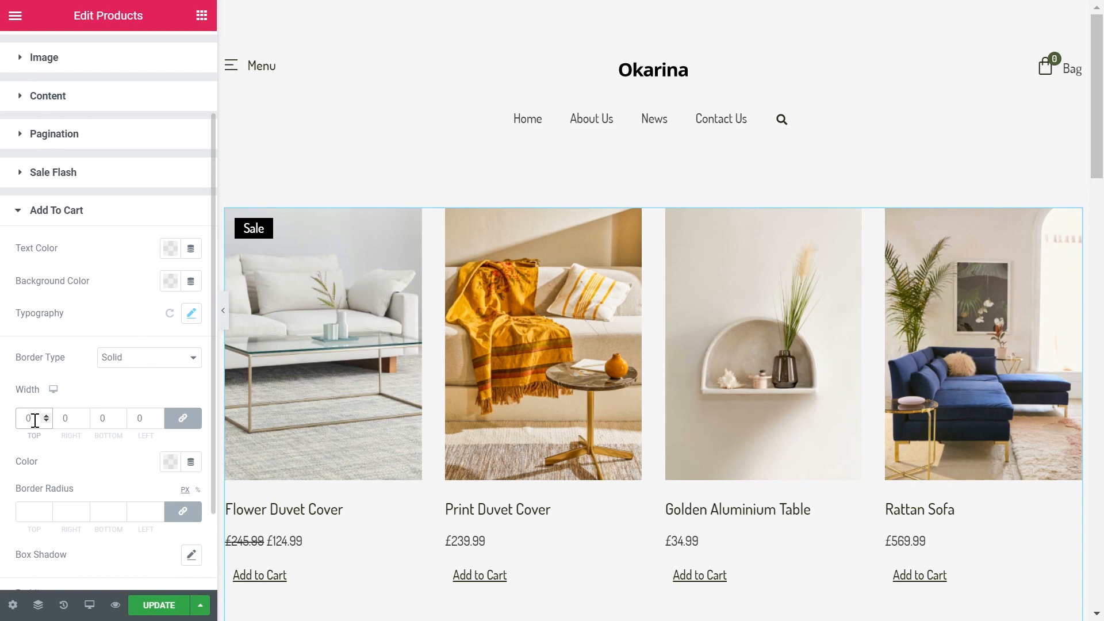
# Step: Set the Add To Cart padding to 0 on all sides
pyautogui.click(26, 513)
pyautogui.scroll(-2, 191, 563)
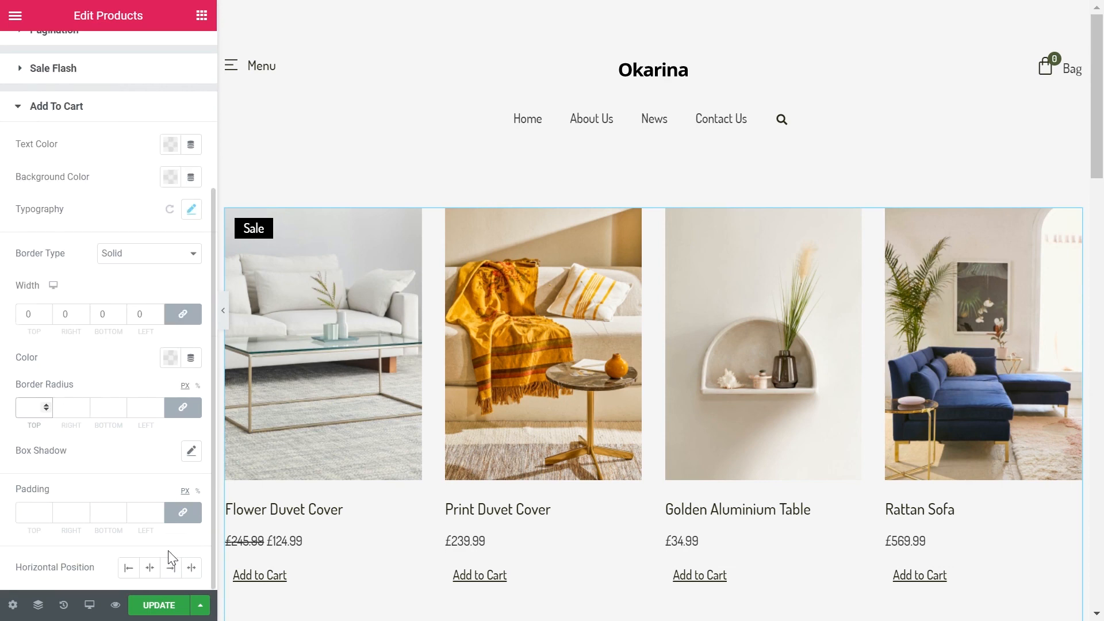
pyautogui.click(27, 513)
pyautogui.write('0')
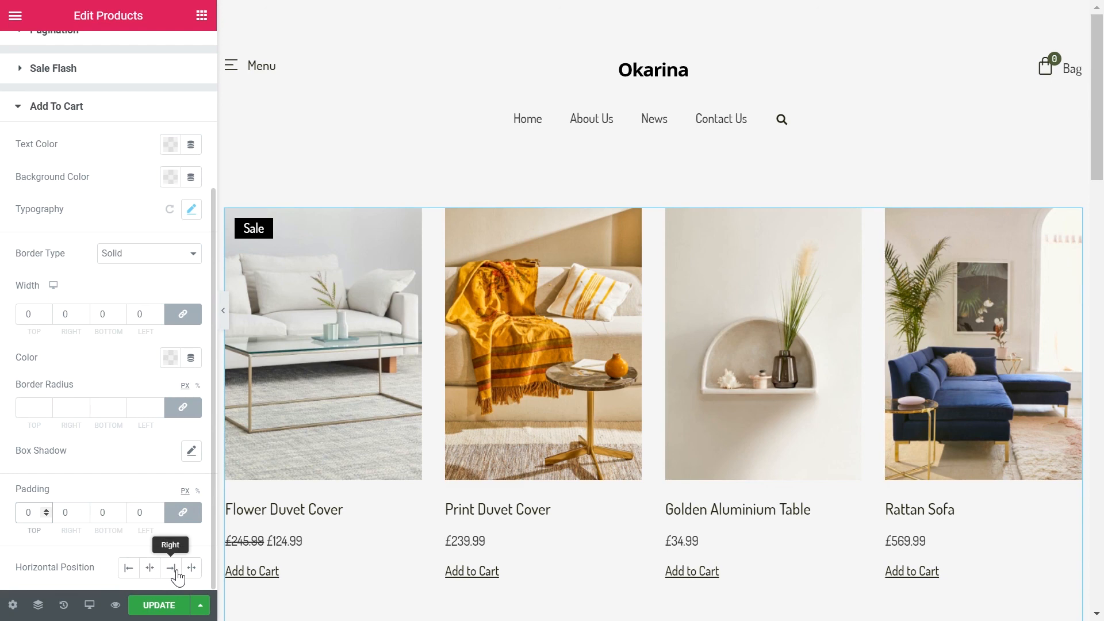
# Step: Look over the Products widget's advanced settings and preview the styled shop page at full width
pyautogui.scroll(5, 179, 513)
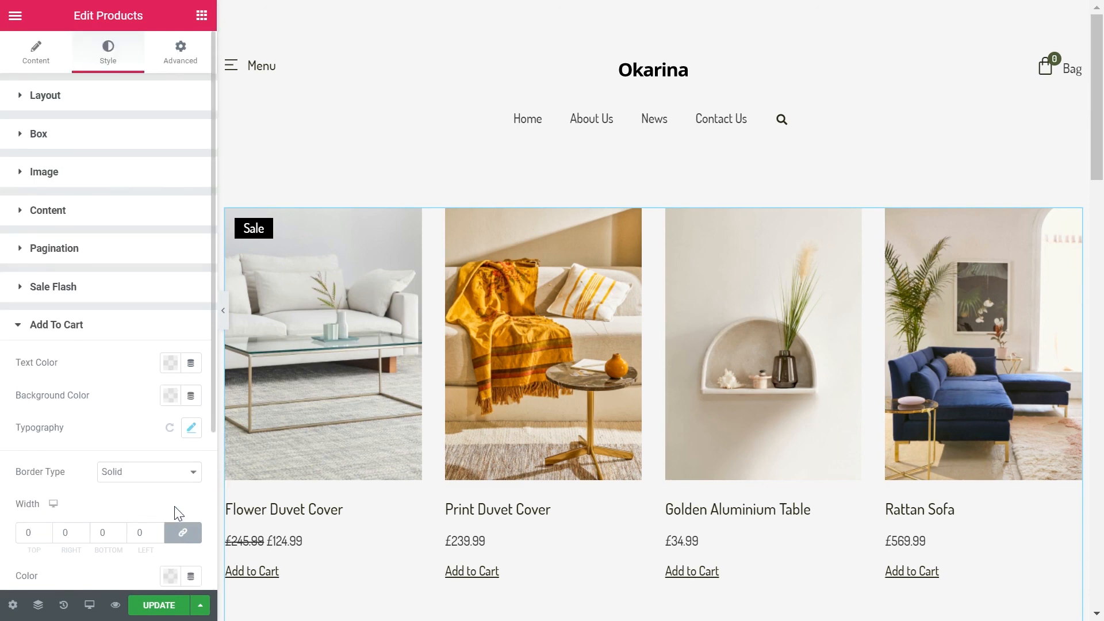
pyautogui.click(167, 53)
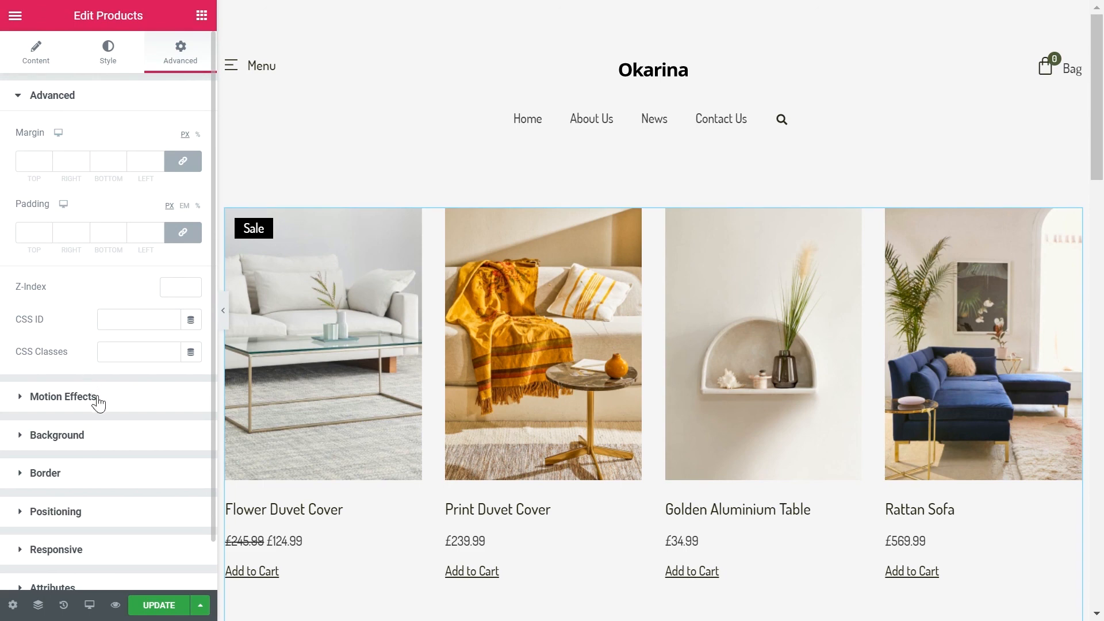
pyautogui.click(224, 311)
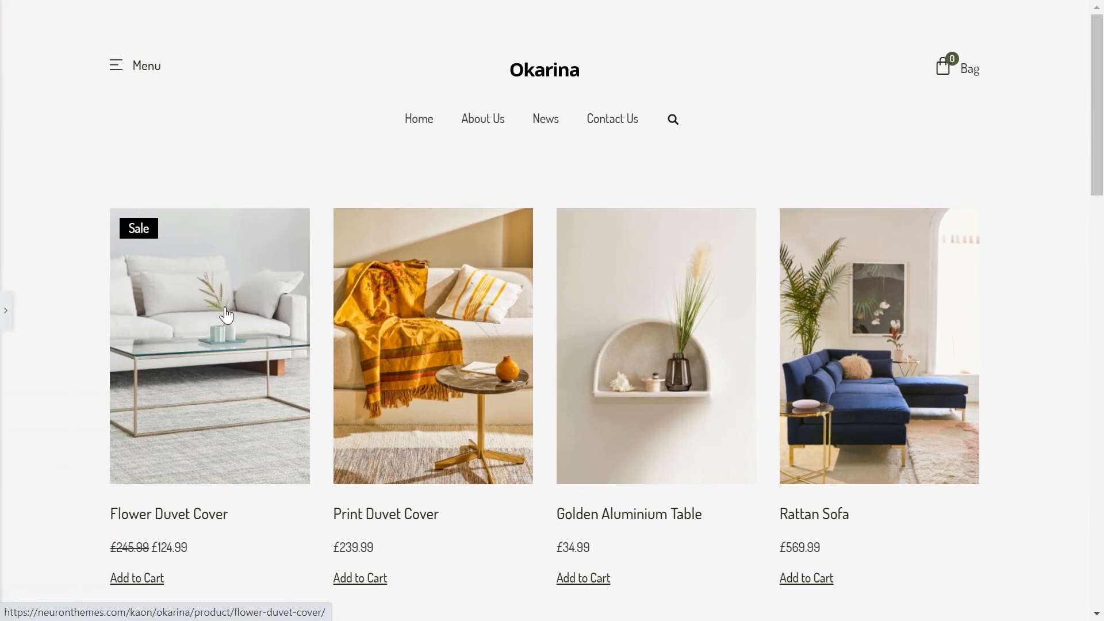
pyautogui.click(5, 309)
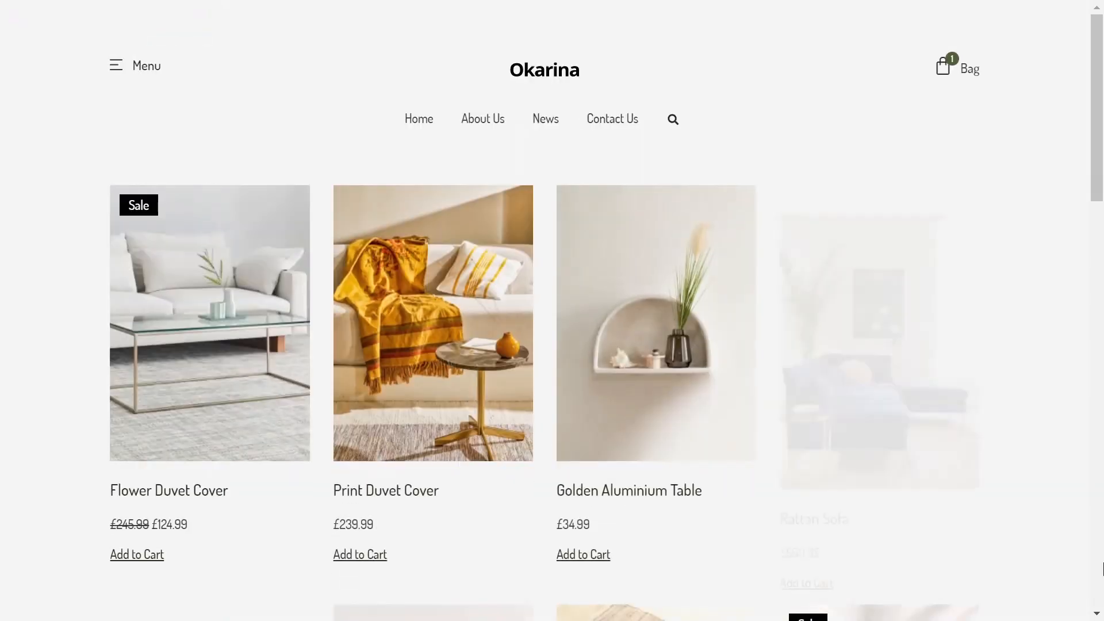
pyautogui.scroll(-5, 1102, 569)
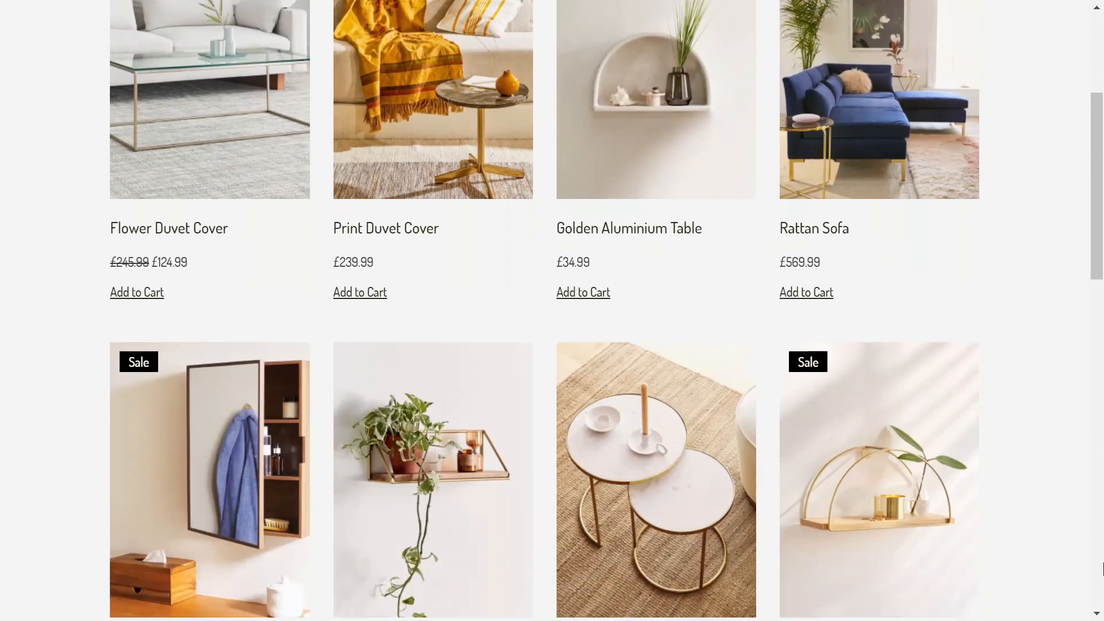
pyautogui.scroll(-4, 1103, 570)
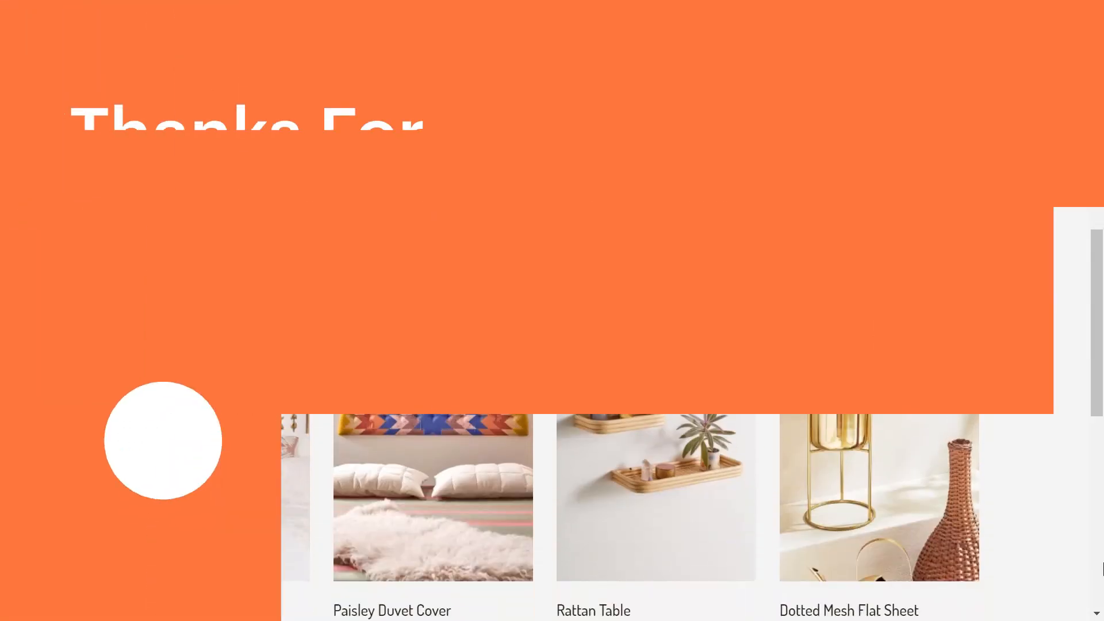